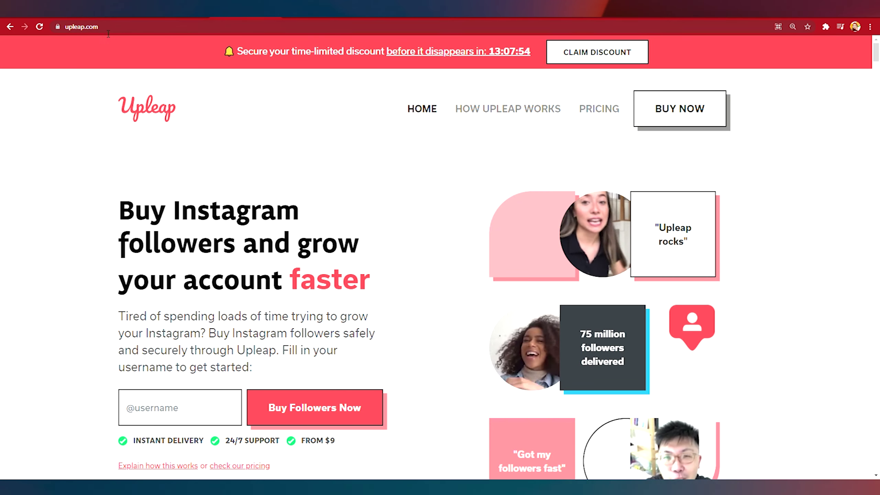
# Step: Read the Get More Followers feature card and its description on the Upleap homepage
pyautogui.click(138, 28)
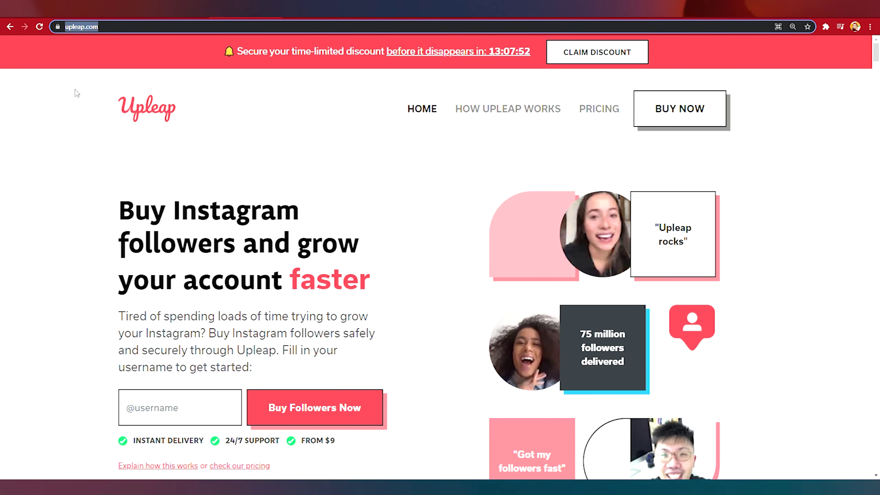
pyautogui.click(101, 199)
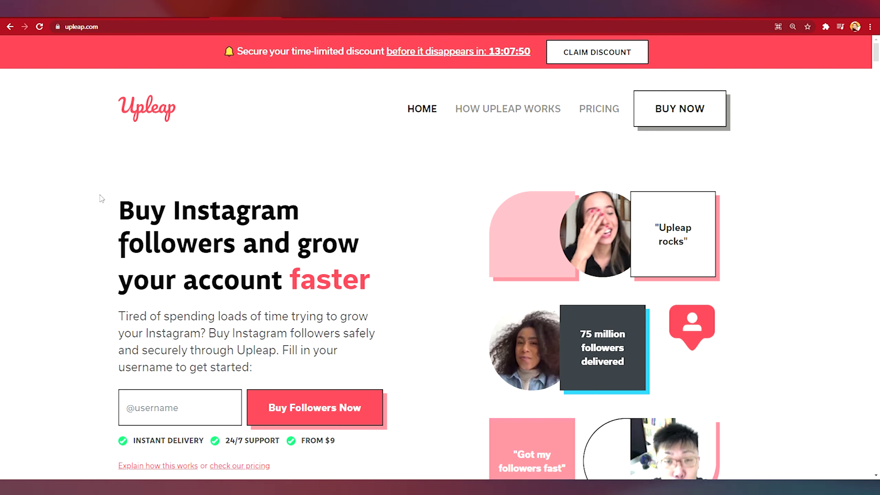
pyautogui.scroll(-20, 102, 198)
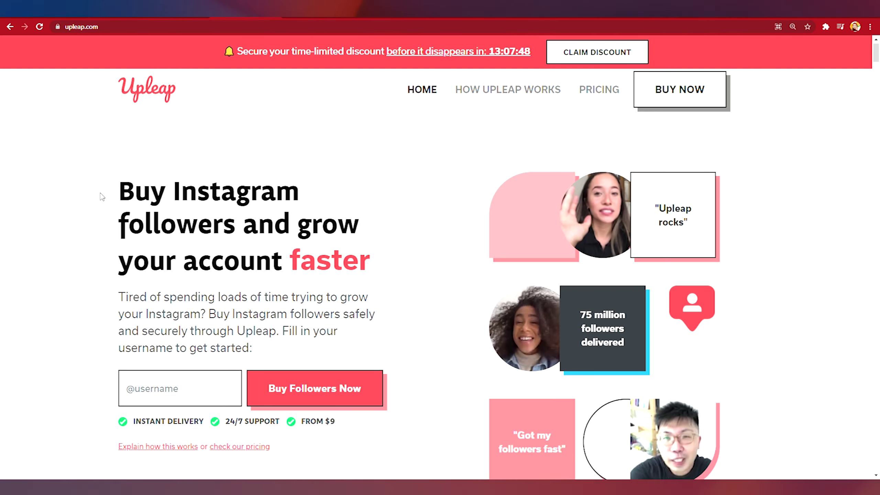
pyautogui.scroll(-15, 102, 195)
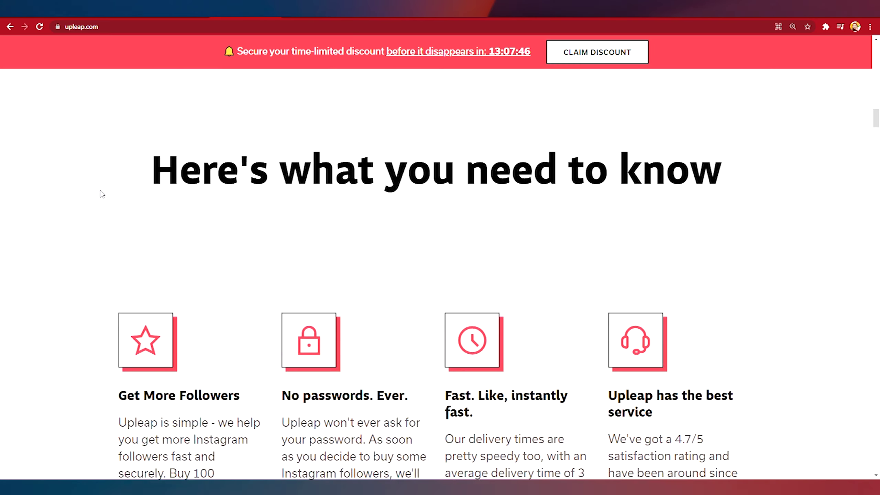
pyautogui.scroll(3, 123, 202)
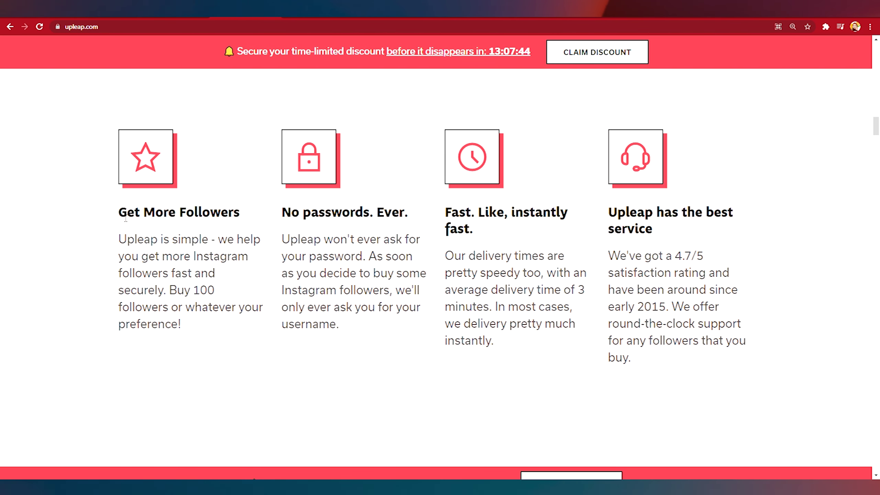
pyautogui.moveTo(126, 219); pyautogui.dragTo(247, 221)
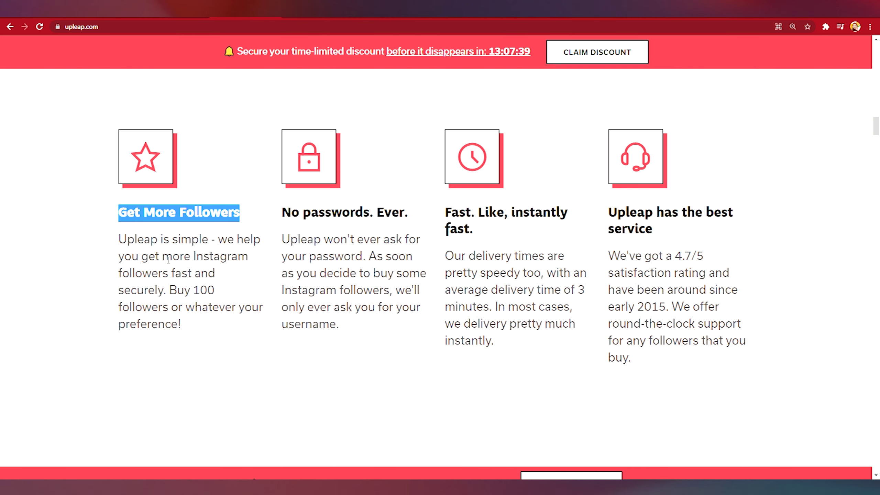
pyautogui.moveTo(119, 245); pyautogui.dragTo(244, 330)
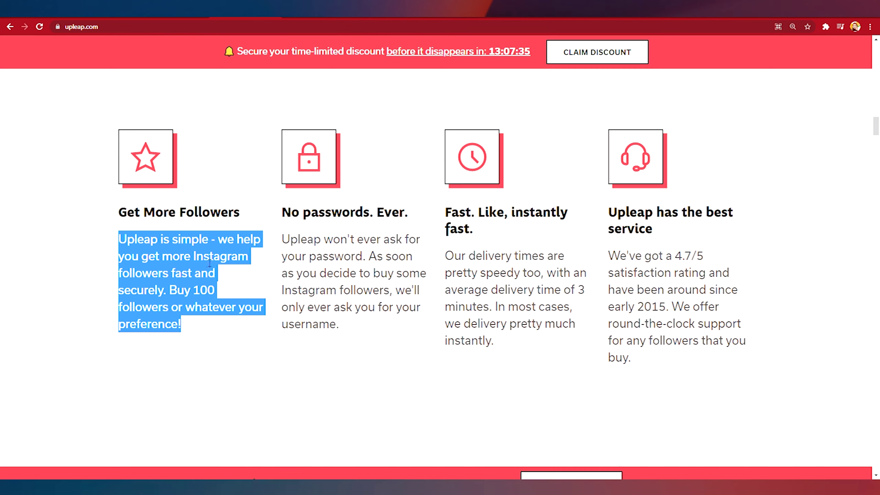
pyautogui.click(97, 240)
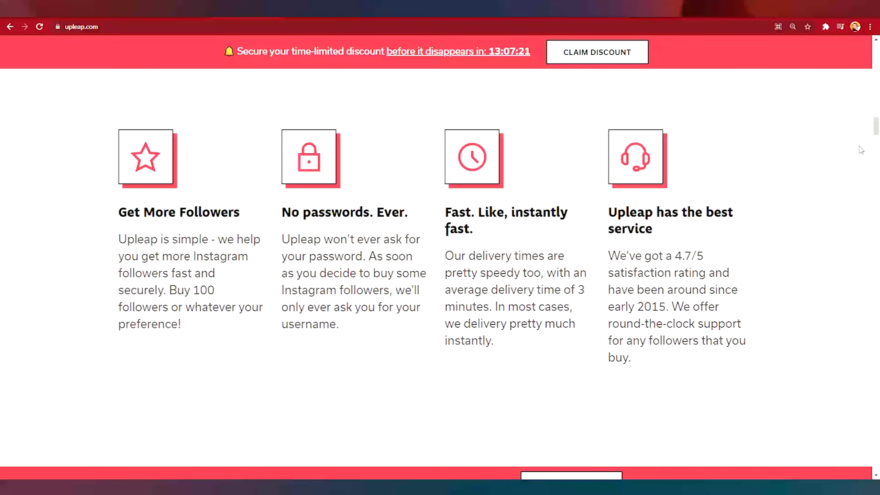
# Step: Scroll to the footer and highlight the Learn column heading
pyautogui.moveTo(876, 134); pyautogui.dragTo(877, 471)
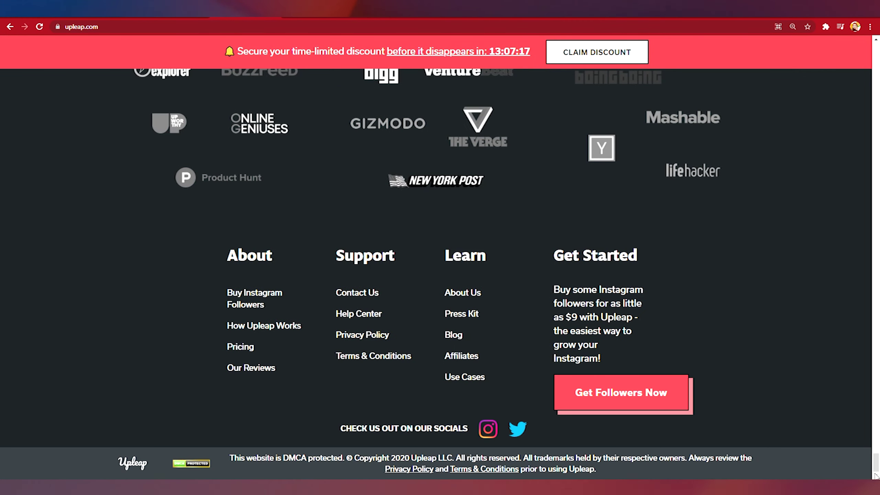
pyautogui.moveTo(444, 255); pyautogui.dragTo(487, 258)
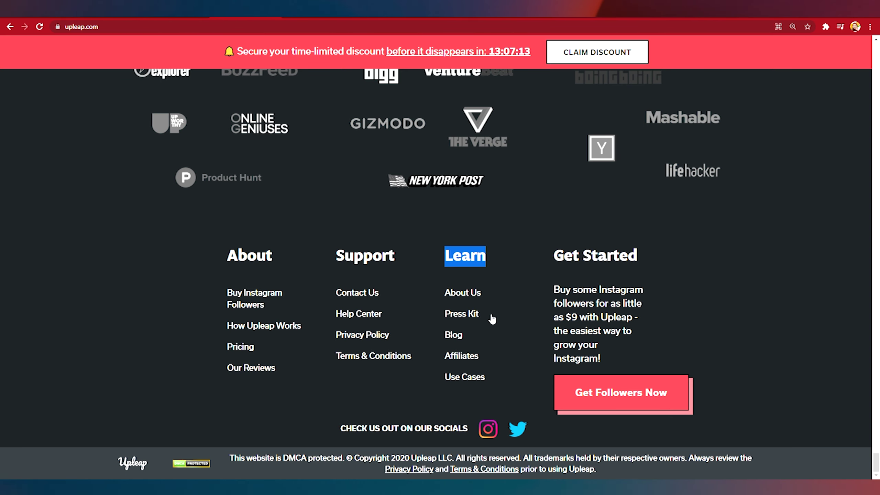
pyautogui.click(507, 258)
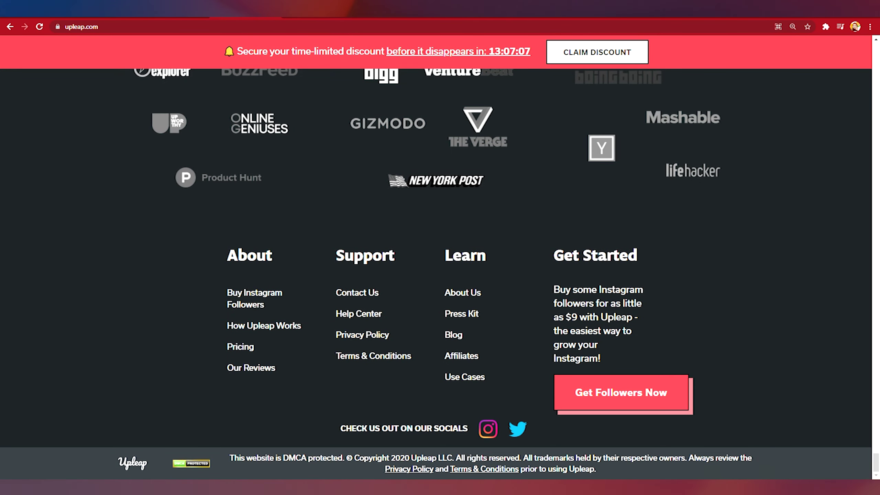
# Step: Open the Affiliates page and read The Upleap Affiliate Program title and commission subtitle
pyautogui.click(461, 356)
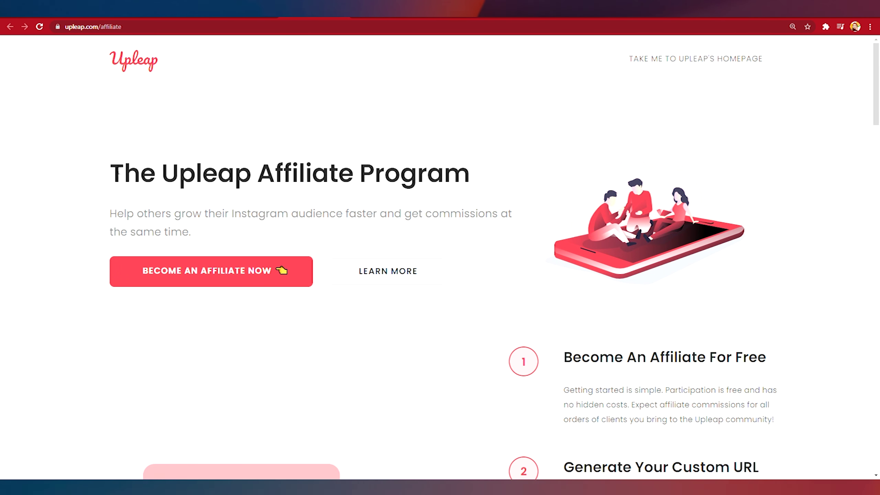
pyautogui.moveTo(118, 173); pyautogui.dragTo(492, 174)
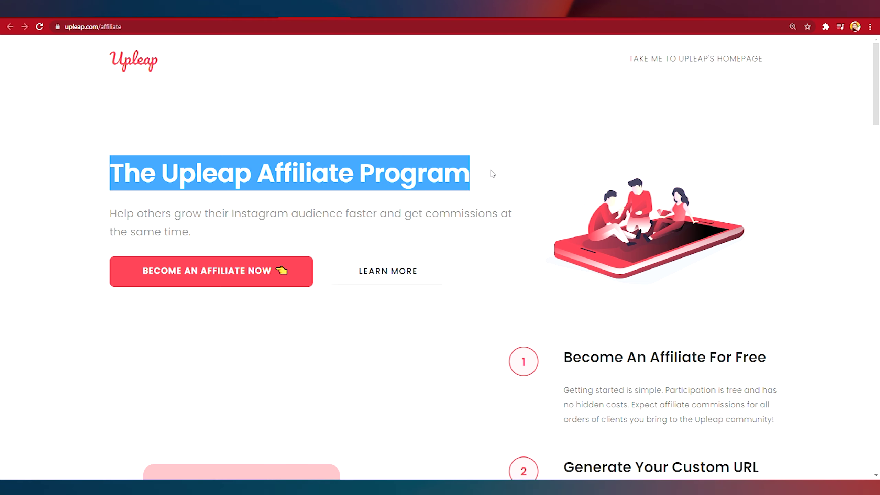
pyautogui.click(477, 136)
pyautogui.moveTo(117, 215); pyautogui.dragTo(370, 234)
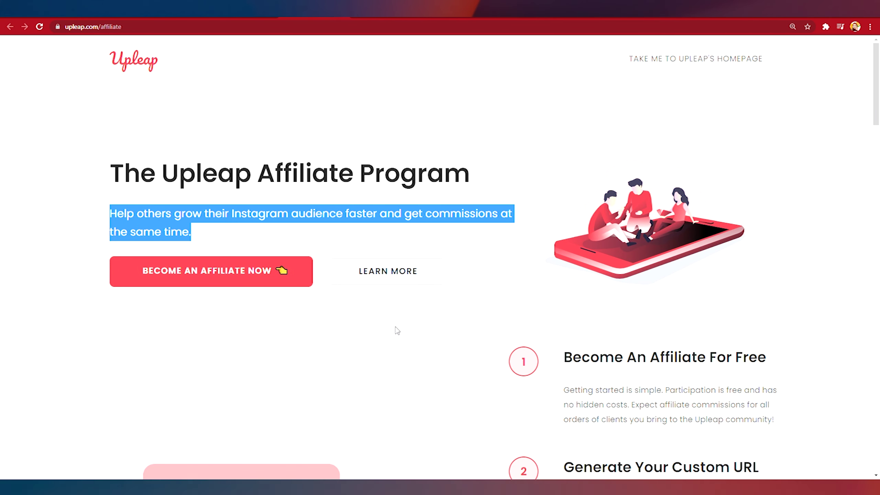
pyautogui.click(398, 331)
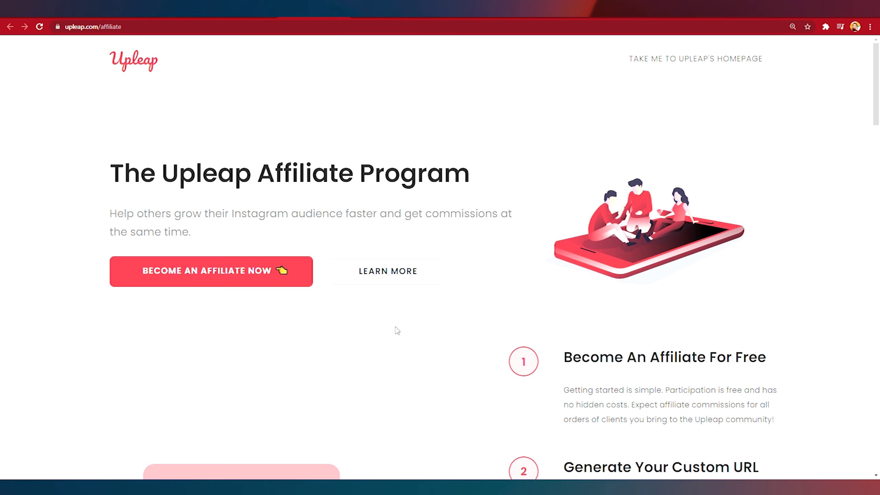
# Step: Read step 1, Become An Affiliate For Free, and step 2, Generate Your Custom URL
pyautogui.moveTo(520, 360); pyautogui.dragTo(770, 360)
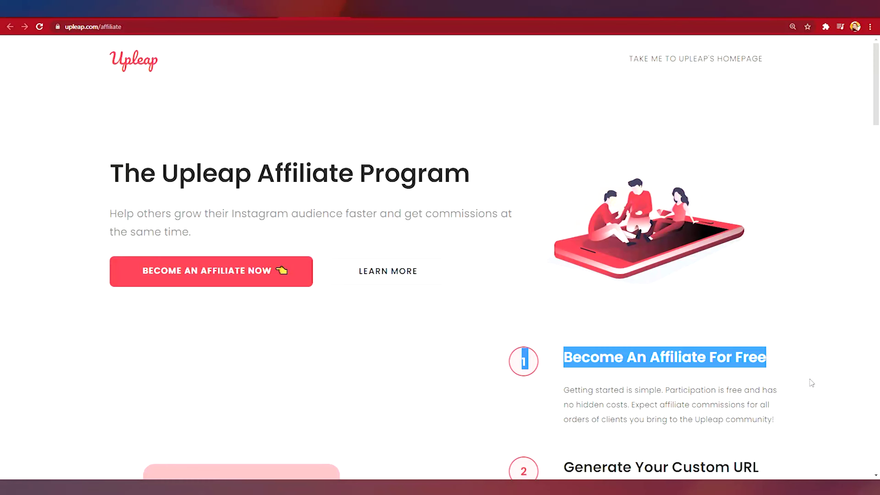
pyautogui.scroll(-4, 811, 383)
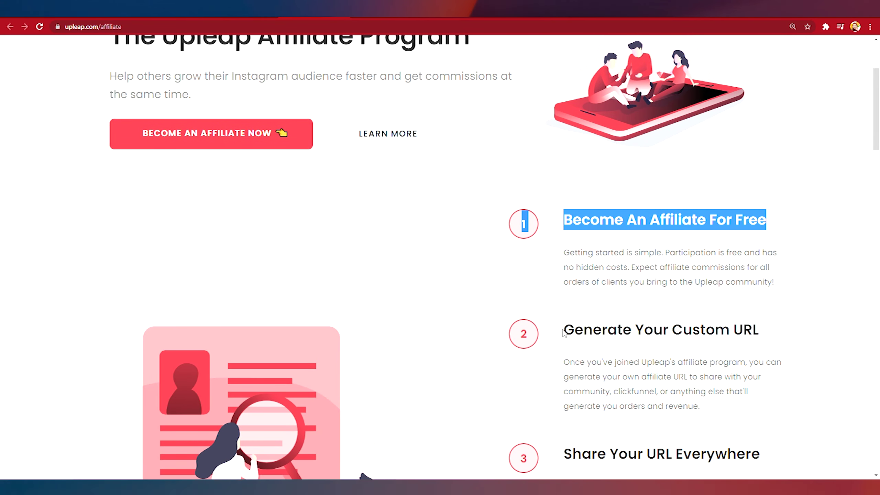
pyautogui.moveTo(563, 333); pyautogui.dragTo(776, 335)
pyautogui.click(784, 334)
pyautogui.scroll(-5, 708, 295)
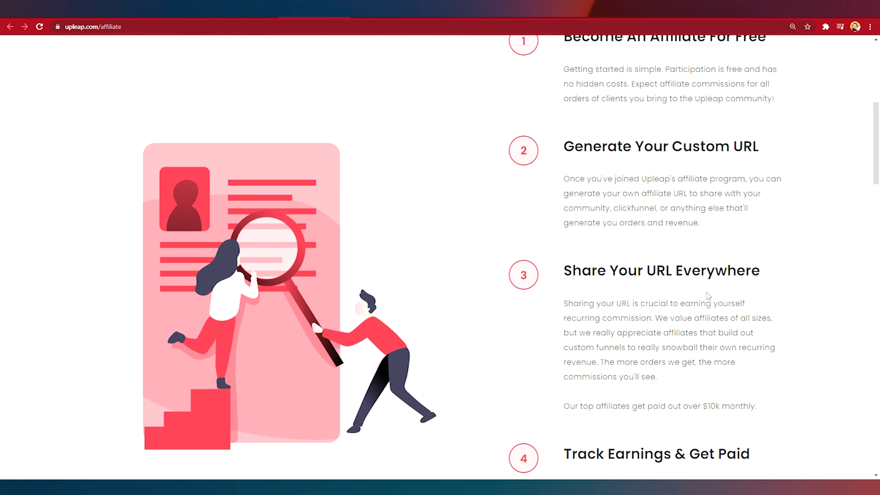
pyautogui.moveTo(564, 179); pyautogui.dragTo(727, 221)
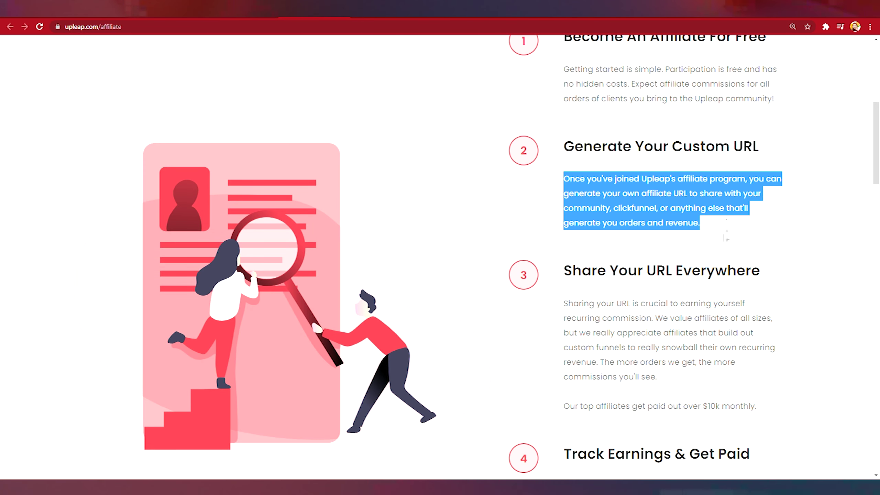
pyautogui.click(713, 242)
# Step: Read Share Your URL Everywhere, the $10k payout line, and Track Earnings & Get Paid
pyautogui.scroll(-3, 565, 201)
pyautogui.moveTo(564, 179); pyautogui.dragTo(782, 191)
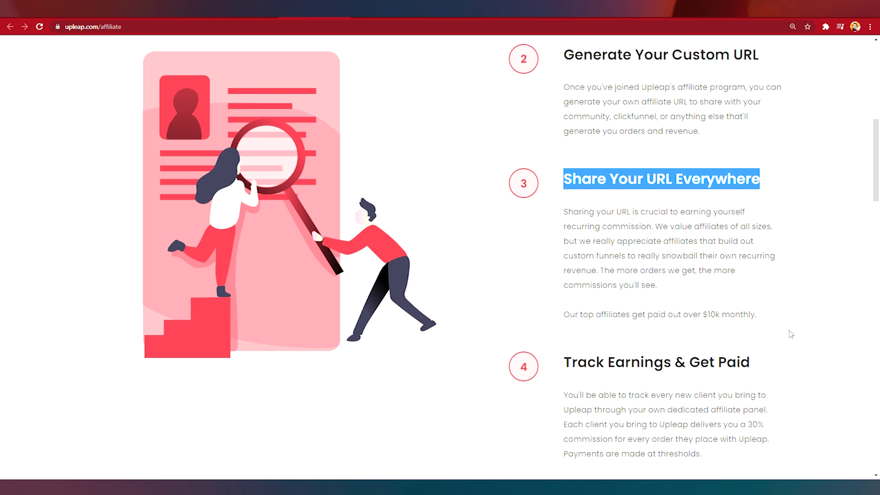
pyautogui.click(800, 335)
pyautogui.scroll(-1, 762, 332)
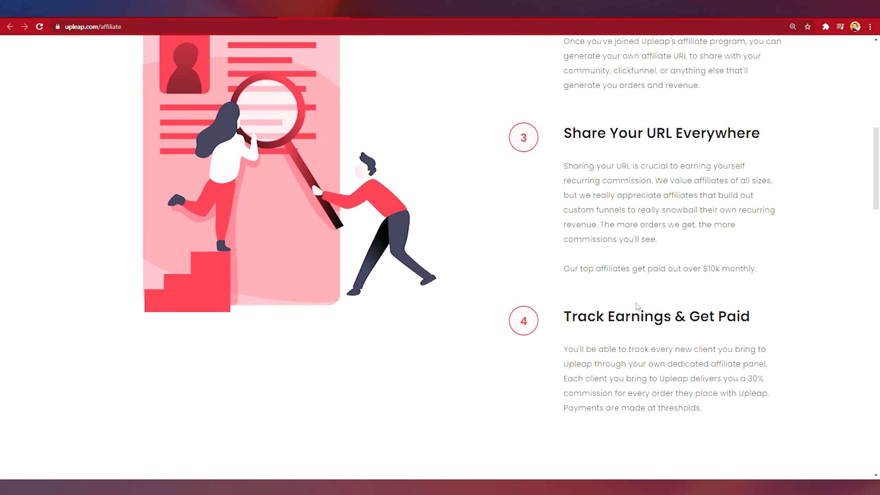
pyautogui.moveTo(568, 273); pyautogui.dragTo(763, 277)
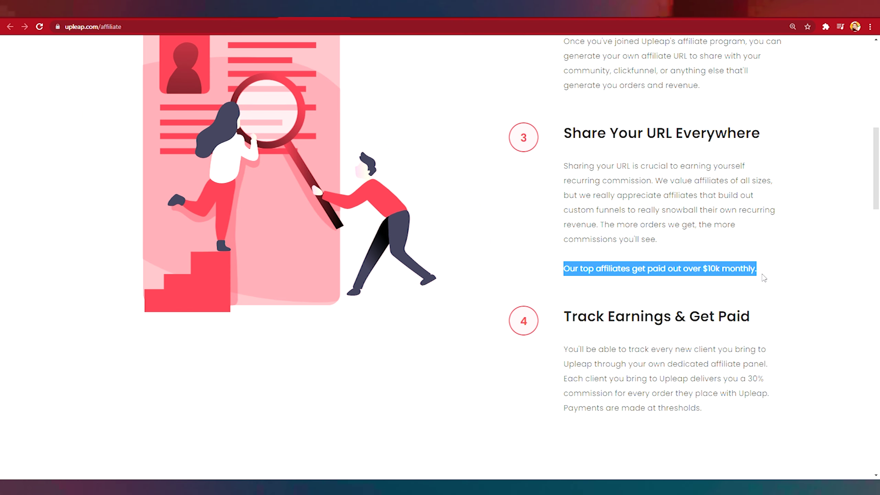
pyautogui.click(764, 278)
pyautogui.scroll(-3, 764, 278)
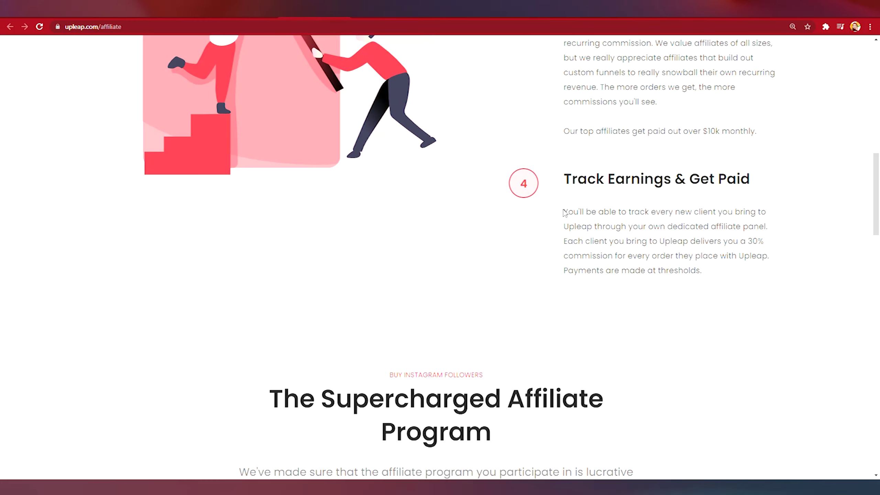
pyautogui.moveTo(569, 212); pyautogui.dragTo(773, 275)
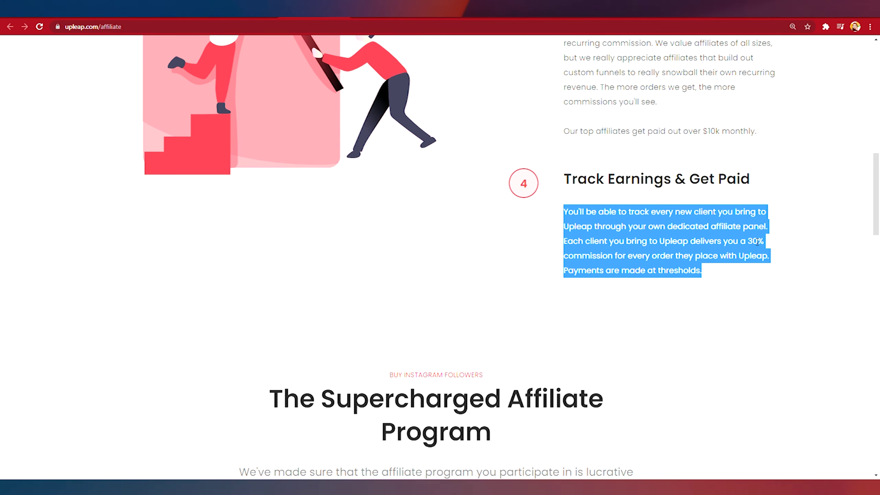
# Step: Browse the follower pricing packages, highlighting the 500-follower package's $19 price
pyautogui.click(747, 301)
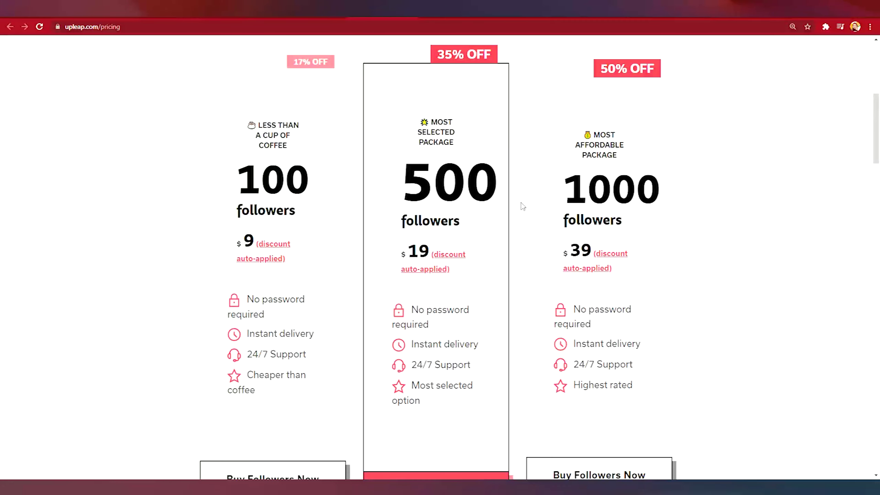
pyautogui.scroll(-1, 428, 152)
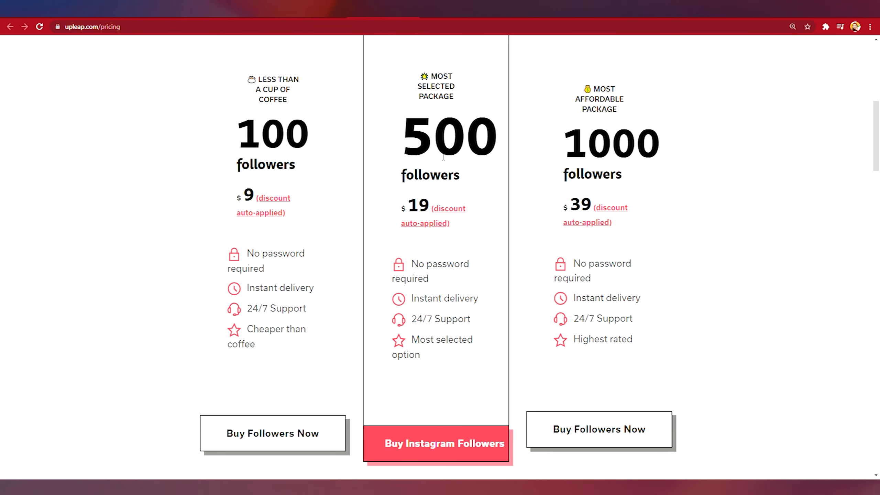
pyautogui.moveTo(408, 206); pyautogui.dragTo(441, 213)
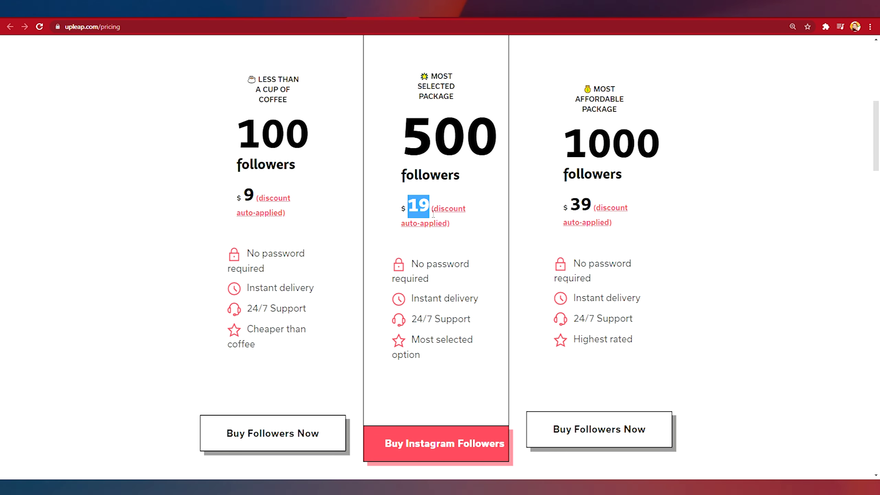
pyautogui.click(475, 243)
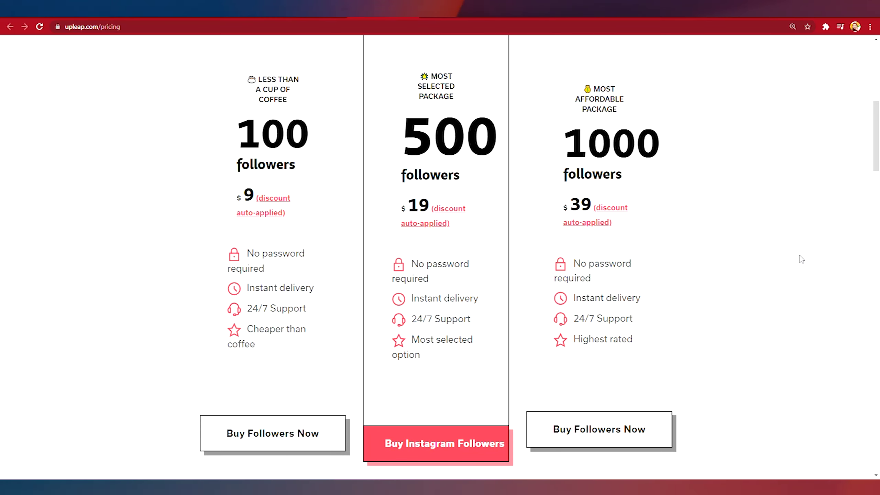
pyautogui.scroll(-1, 757, 213)
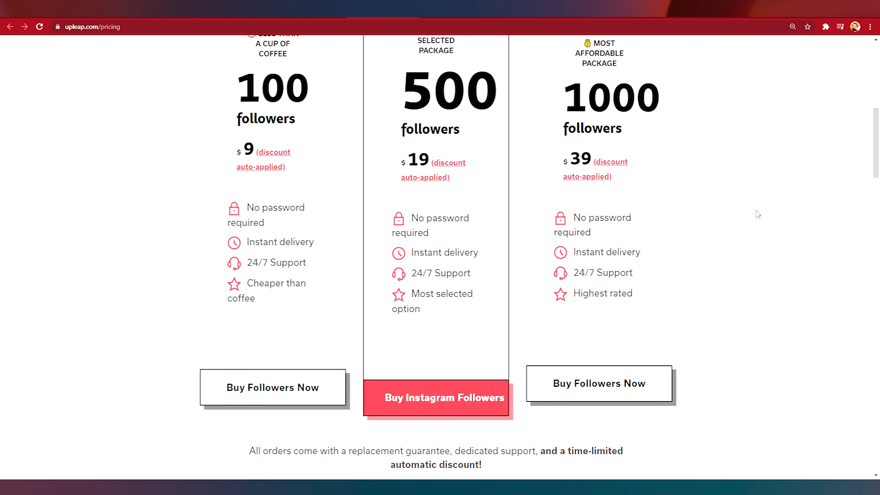
pyautogui.scroll(2, 464, 201)
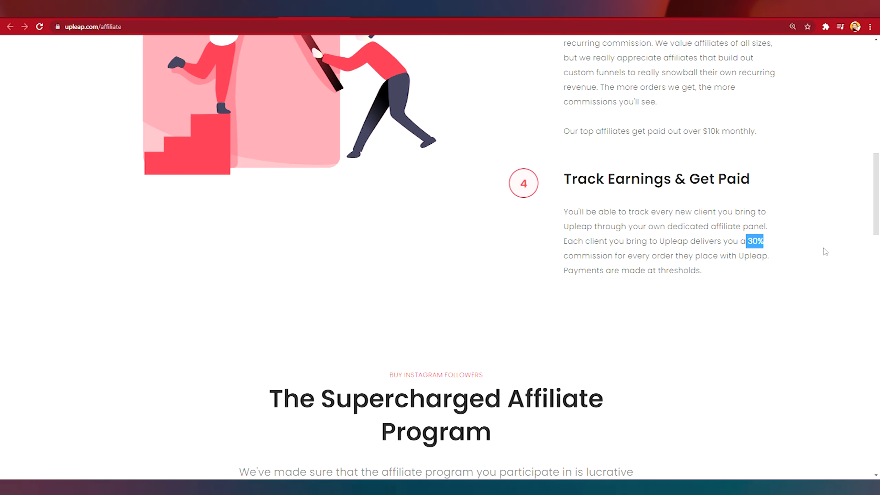
# Step: Read the Get Paid On Time, Every Time benefit and scroll to the homepage footer
pyautogui.click(823, 254)
pyautogui.scroll(-10, 842, 213)
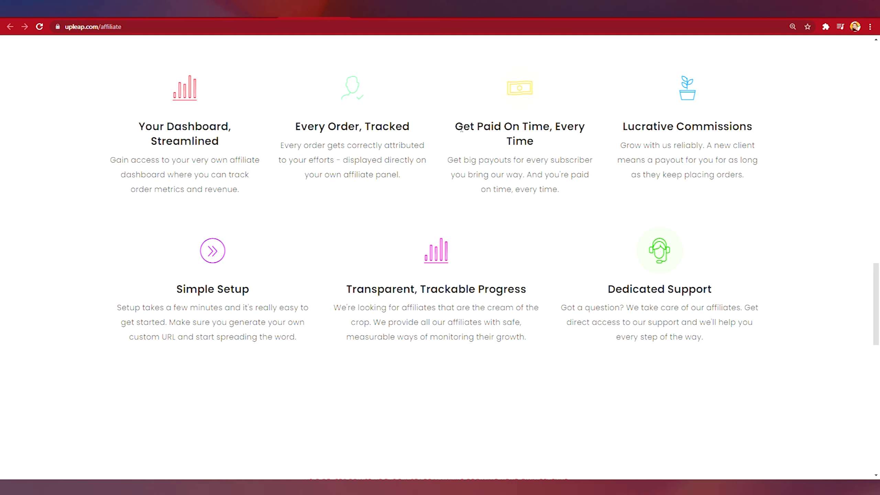
pyautogui.moveTo(466, 130); pyautogui.dragTo(573, 145)
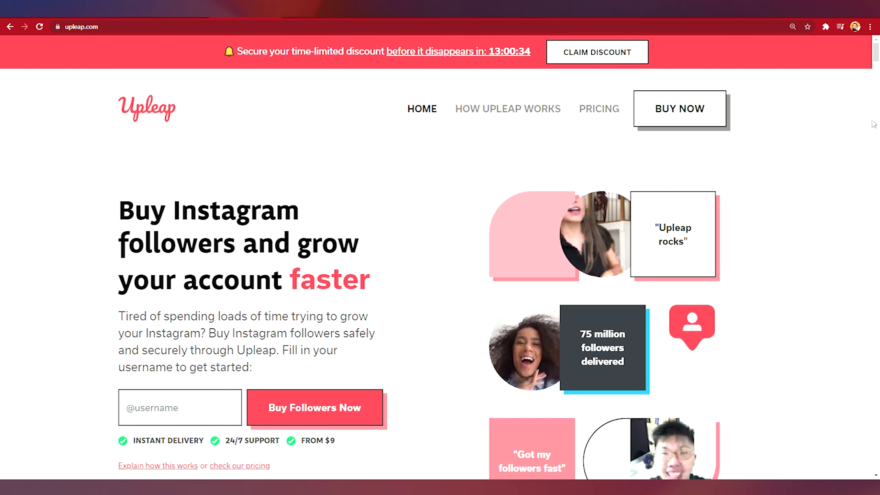
pyautogui.scroll(-10, 831, 174)
pyautogui.moveTo(873, 125); pyautogui.dragTo(871, 468)
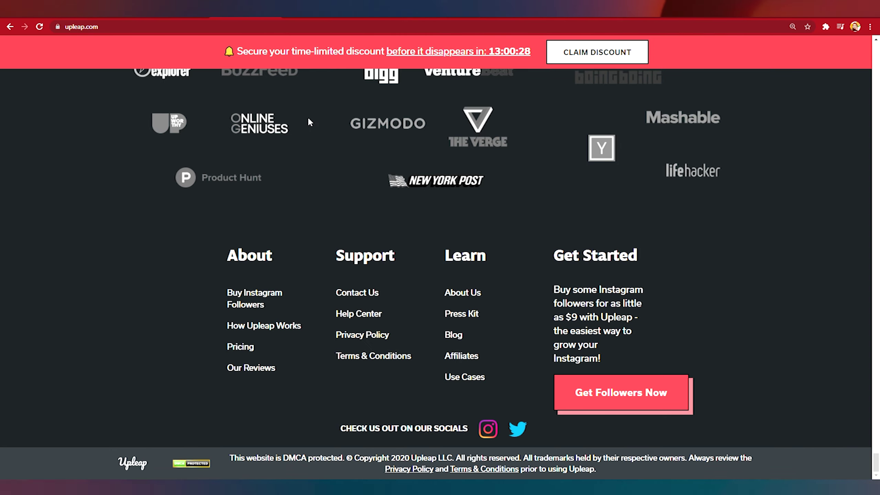
# Step: Reopen the affiliate program page and go to 'Become an Affiliate Now'
pyautogui.click(461, 356)
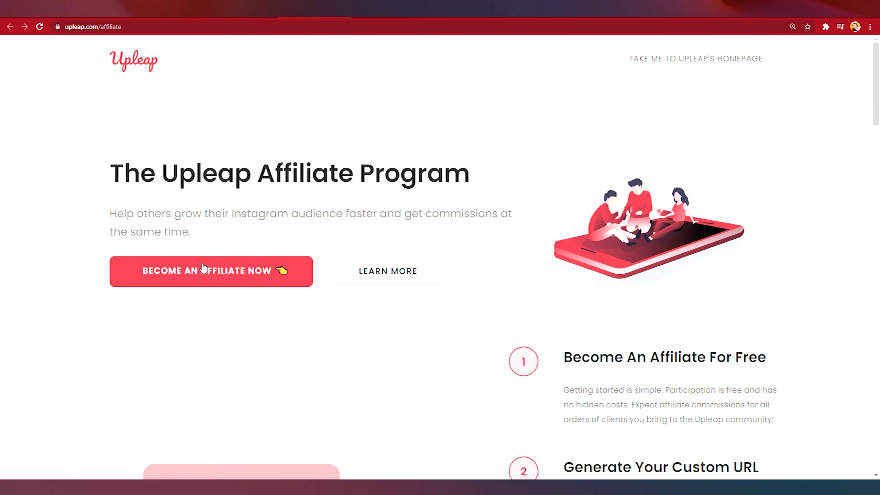
pyautogui.moveTo(110, 175); pyautogui.dragTo(469, 177)
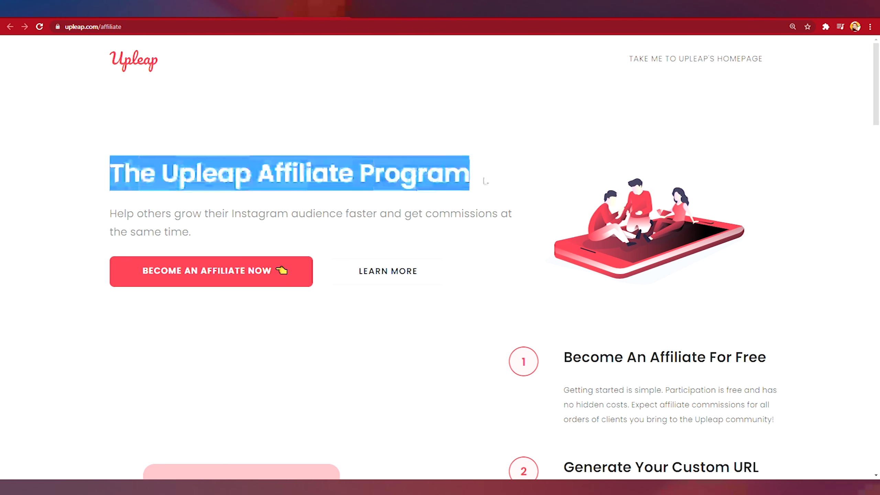
pyautogui.click(247, 283)
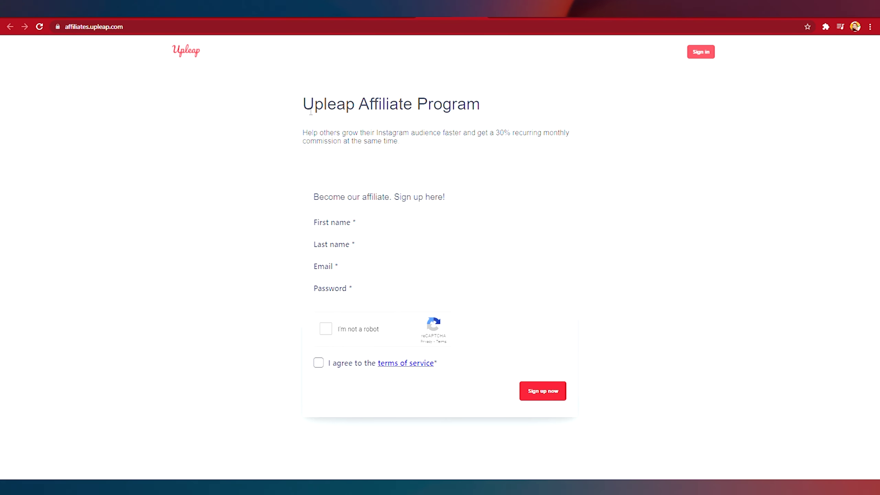
# Step: Read the 30% recurring commission subtitle, run the reCAPTCHA check, and tick the terms agreement
pyautogui.moveTo(327, 108); pyautogui.dragTo(499, 116)
pyautogui.moveTo(302, 133); pyautogui.dragTo(434, 145)
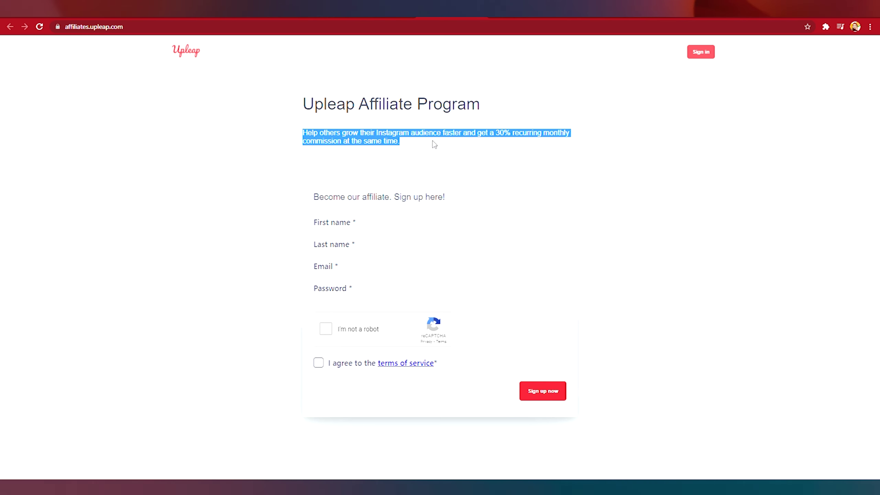
pyautogui.click(436, 161)
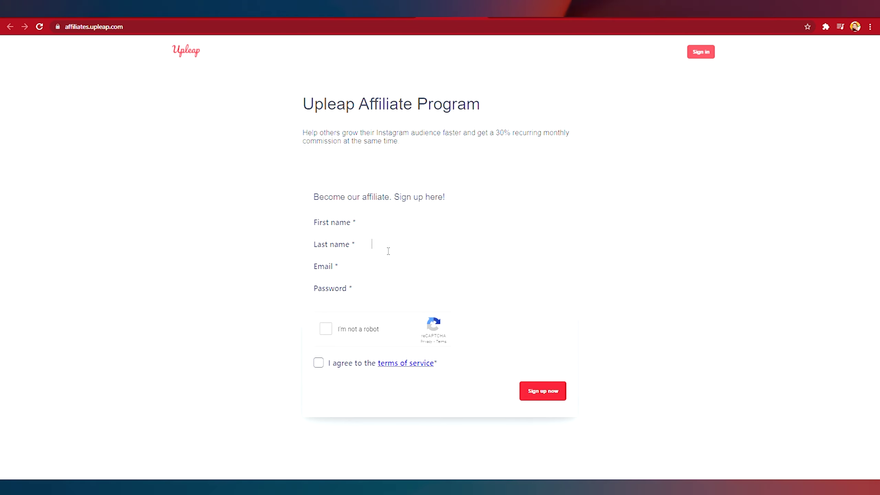
pyautogui.click(384, 277)
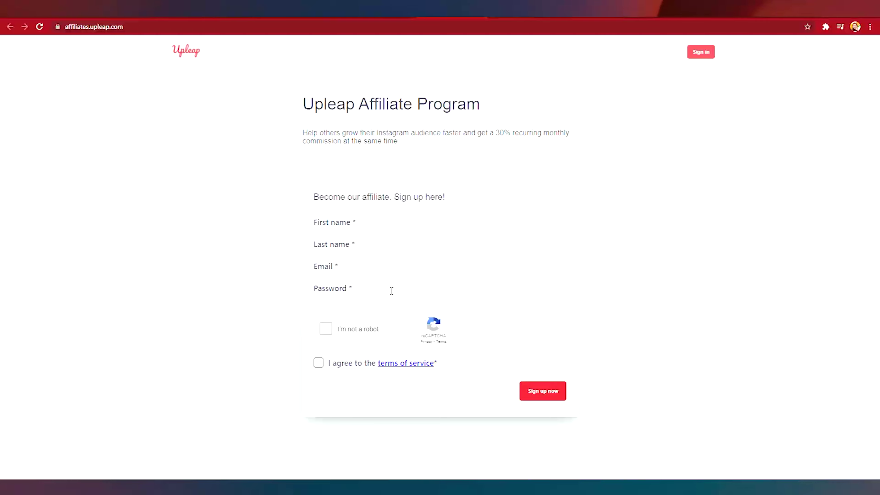
pyautogui.click(322, 333)
pyautogui.click(258, 329)
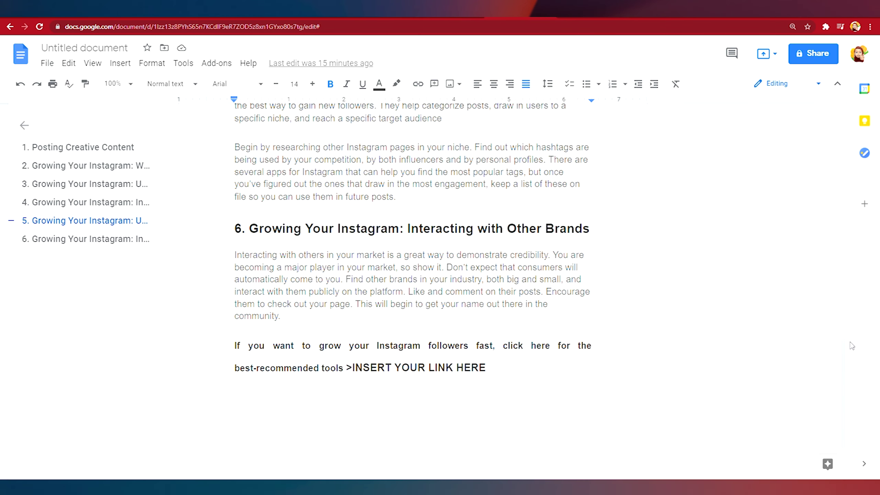
pyautogui.scroll(15, 831, 72)
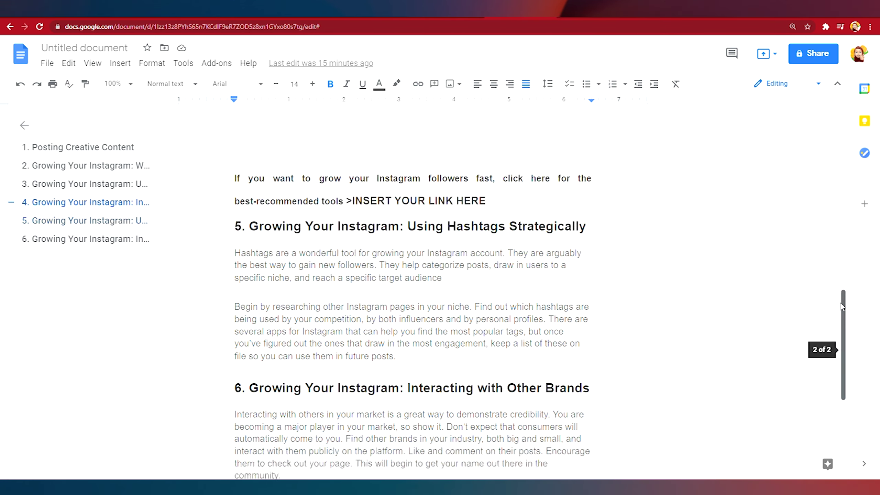
pyautogui.moveTo(235, 175); pyautogui.dragTo(555, 426)
pyautogui.click(526, 407)
pyautogui.scroll(20, 437, 314)
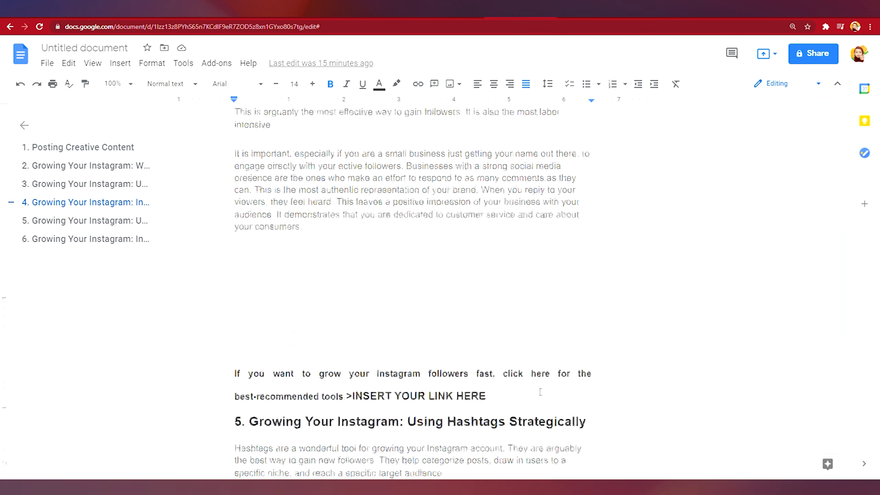
pyautogui.moveTo(234, 175); pyautogui.dragTo(405, 175)
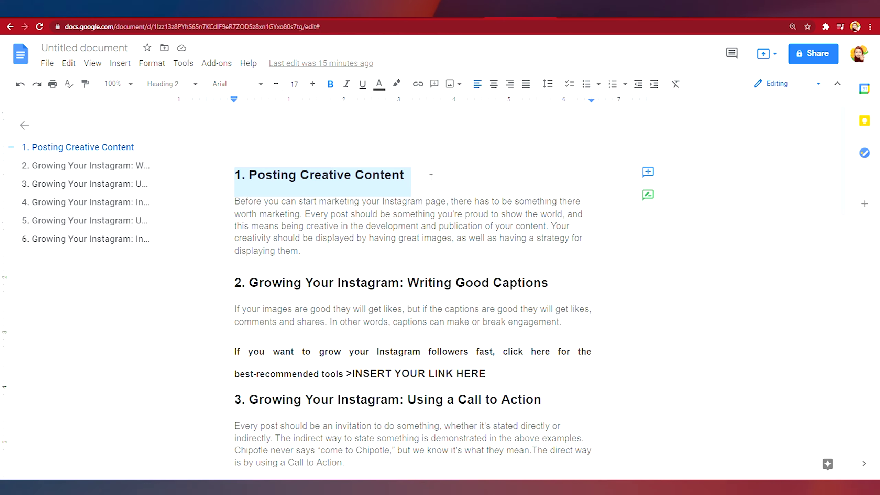
pyautogui.click(411, 175)
pyautogui.scroll(-12, 411, 218)
pyautogui.scroll(-8, 282, 323)
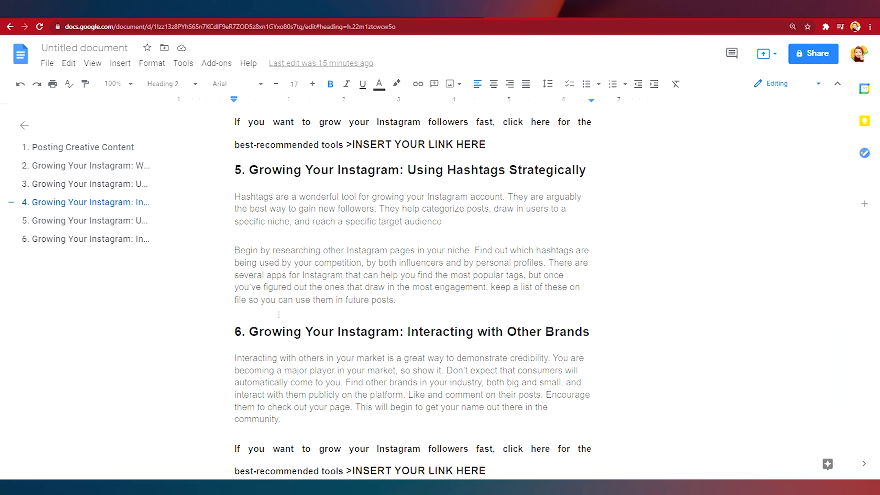
pyautogui.moveTo(235, 214); pyautogui.dragTo(603, 218)
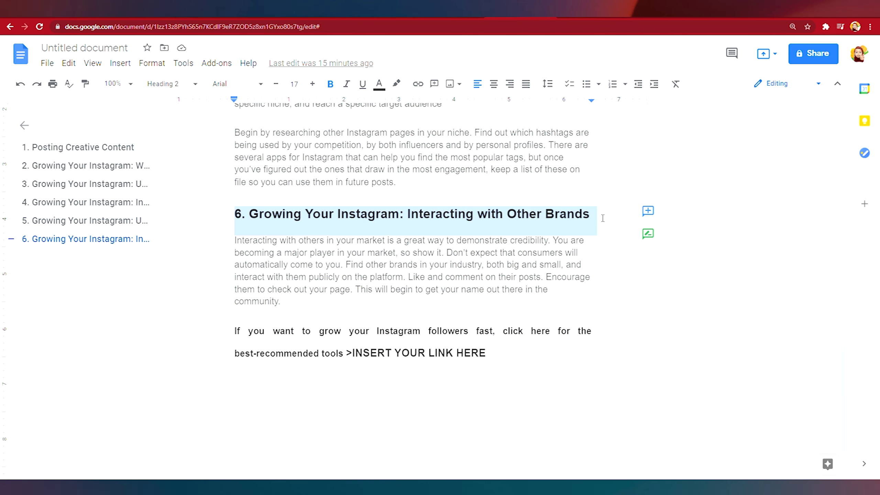
pyautogui.click(548, 369)
pyautogui.hotkey('ctrl', 'a')
pyautogui.scroll(15, 548, 369)
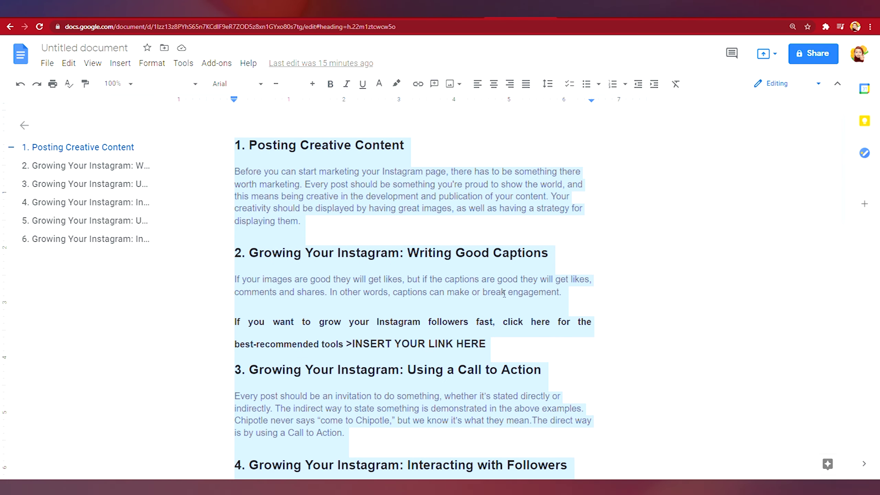
pyautogui.click(592, 236)
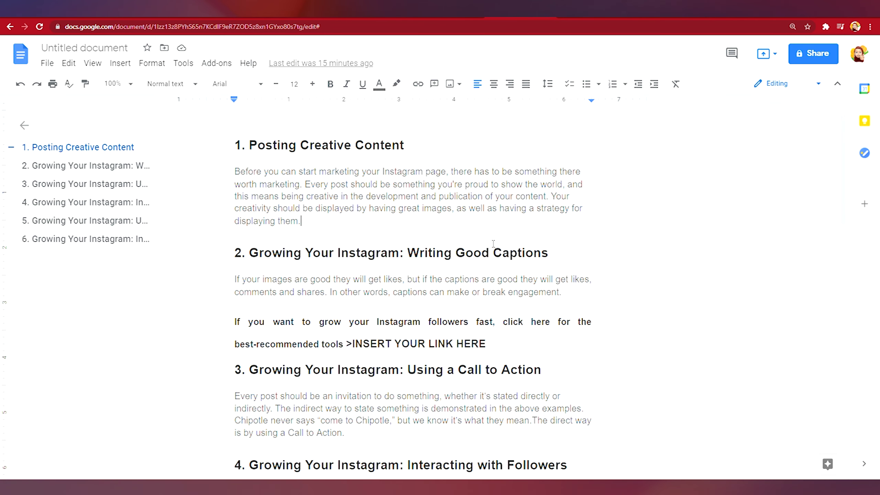
# Step: Copy the 'INSERT YOUR LINK HERE' call-to-action paragraph and paste it above heading 5
pyautogui.scroll(-12, 340, 329)
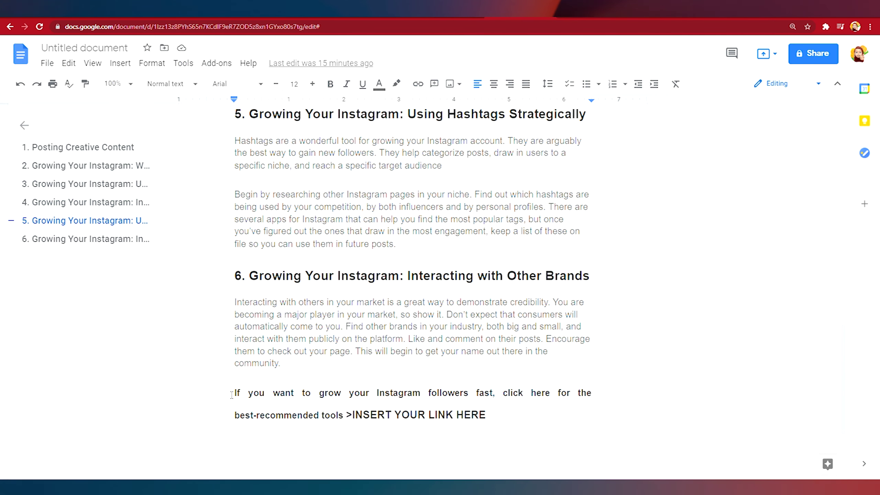
pyautogui.moveTo(236, 393); pyautogui.dragTo(432, 438)
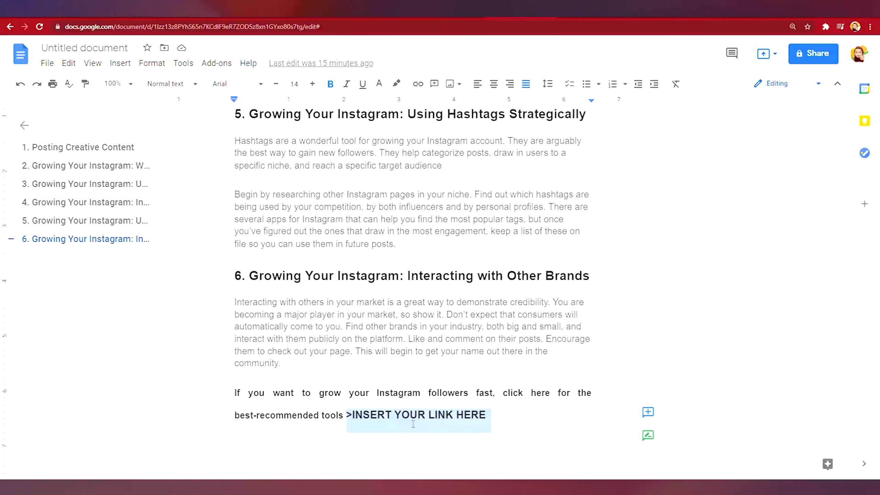
pyautogui.click(525, 423)
pyautogui.moveTo(238, 396); pyautogui.dragTo(486, 417)
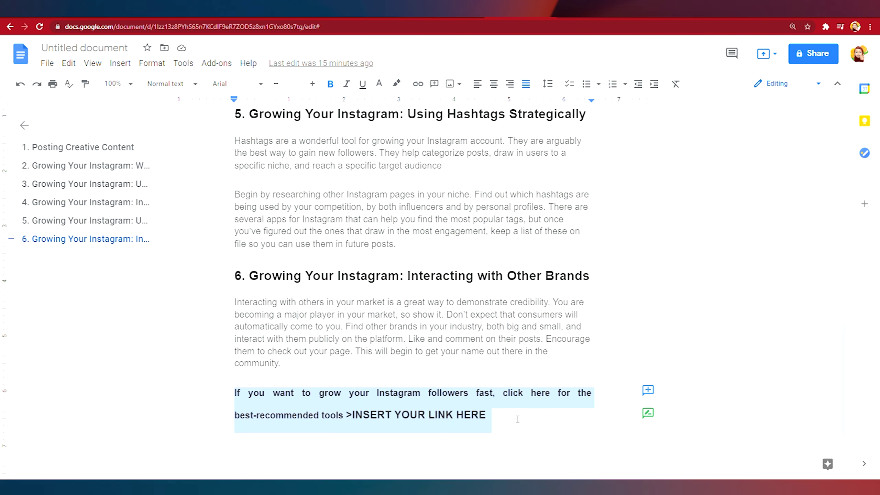
pyautogui.hotkey('ctrl', 'c')
pyautogui.click(234, 114)
pyautogui.hotkey('ctrl', 'v')
# Step: Check each call-to-action line in the earlier sections, then deselect the text
pyautogui.scroll(5, 402, 378)
pyautogui.scroll(15, 291, 360)
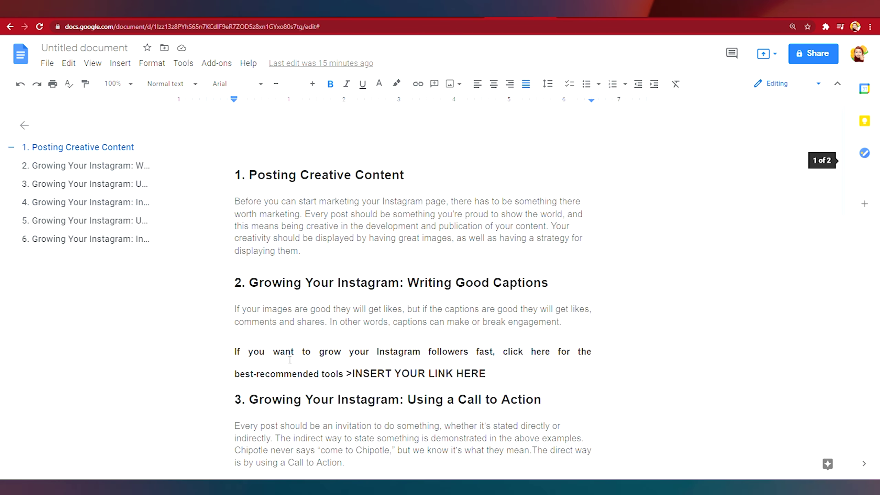
pyautogui.moveTo(234, 351); pyautogui.dragTo(485, 374)
pyautogui.scroll(-8, 258, 331)
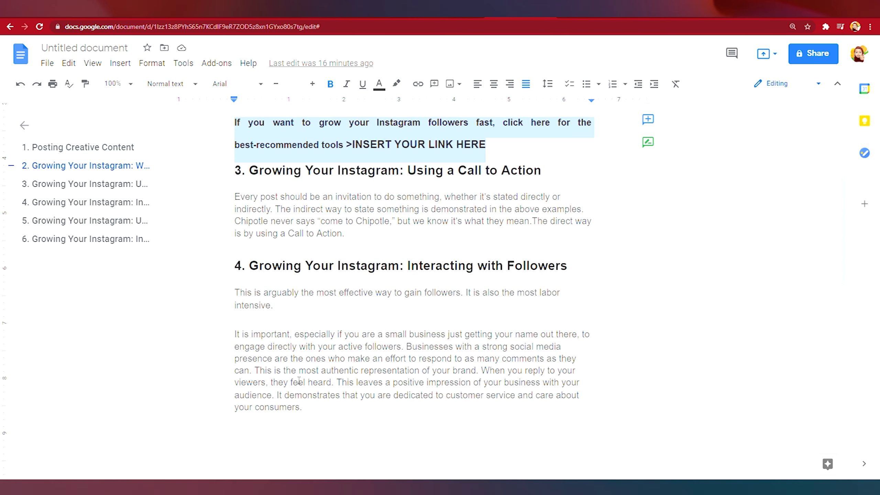
pyautogui.scroll(-6, 258, 330)
pyautogui.moveTo(235, 279); pyautogui.dragTo(486, 302)
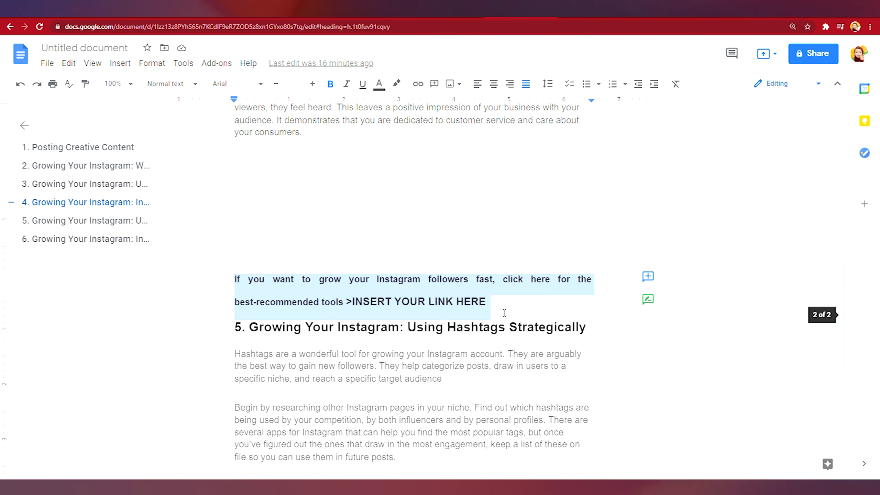
pyautogui.scroll(-6, 496, 317)
pyautogui.scroll(-6, 496, 317)
pyautogui.moveTo(235, 252); pyautogui.dragTo(515, 287)
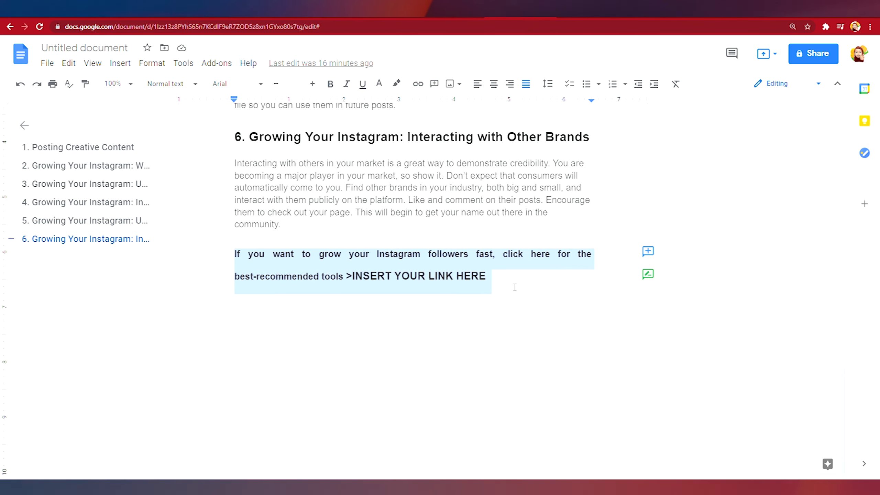
pyautogui.click(502, 329)
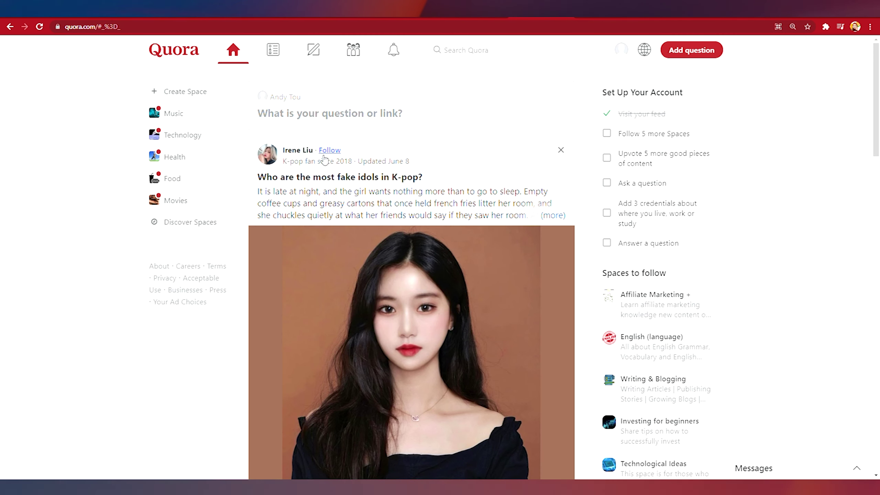
# Step: Scroll down the Quora home feed of posts and suggested questions
pyautogui.scroll(-20, 360, 194)
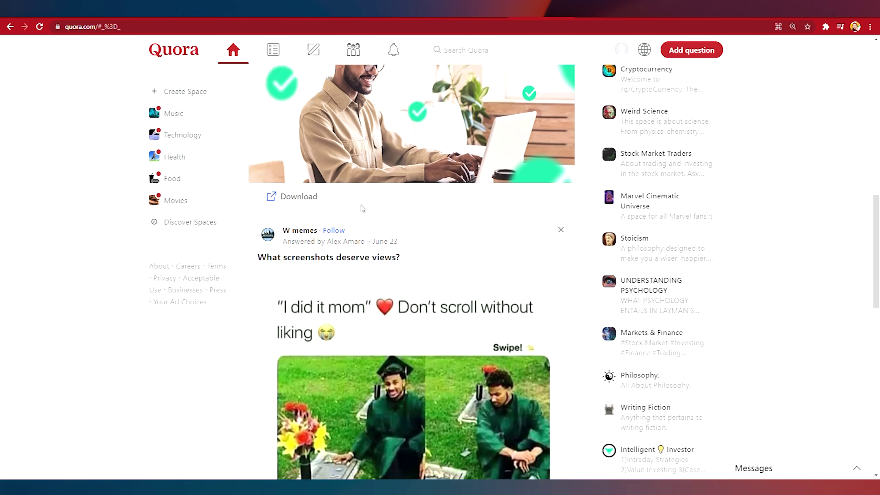
pyautogui.scroll(-10, 362, 208)
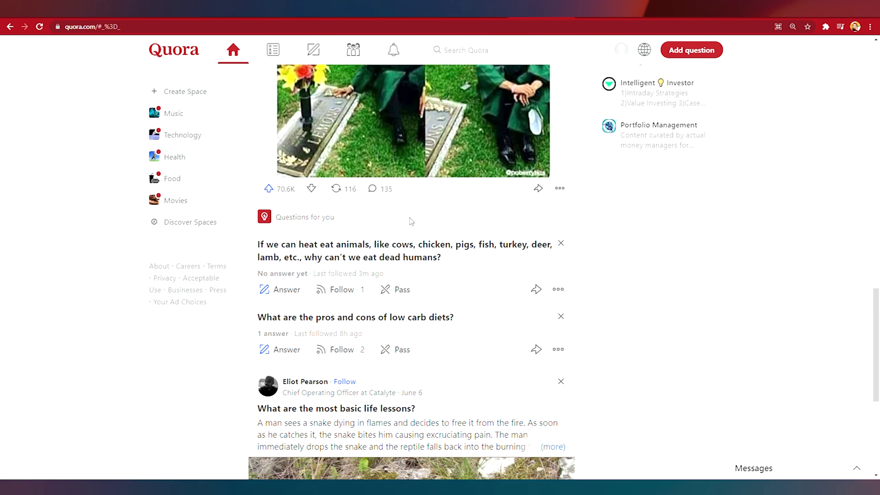
pyautogui.scroll(-3, 411, 221)
# Step: Search Quora for 'how to grow instagram followers' and browse the result list
pyautogui.click(474, 52)
pyautogui.write('how')
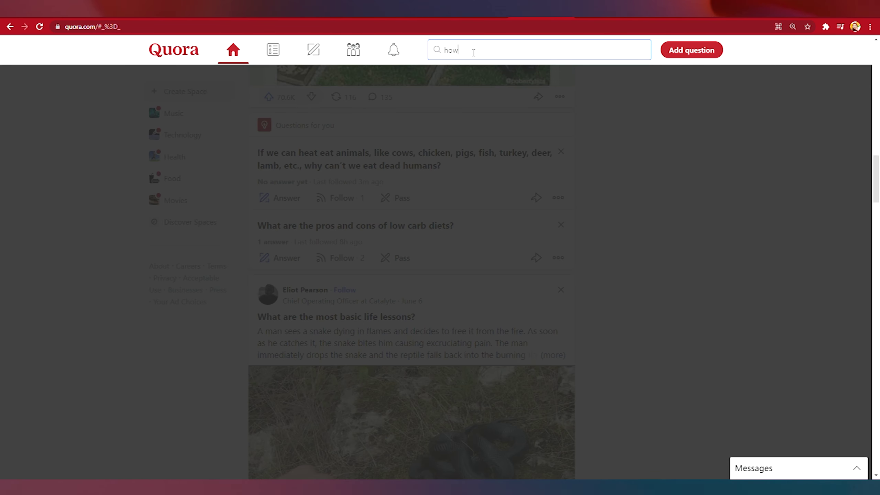
pyautogui.write(' to grow insta')
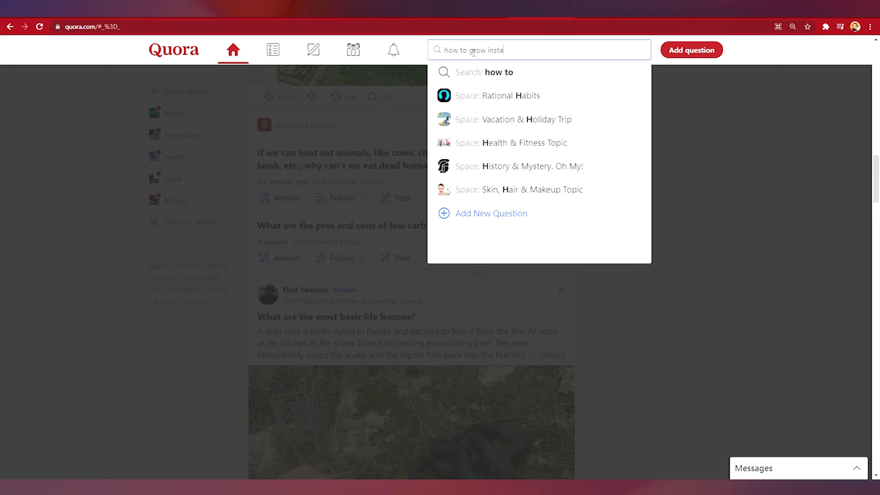
pyautogui.write('gram followers')
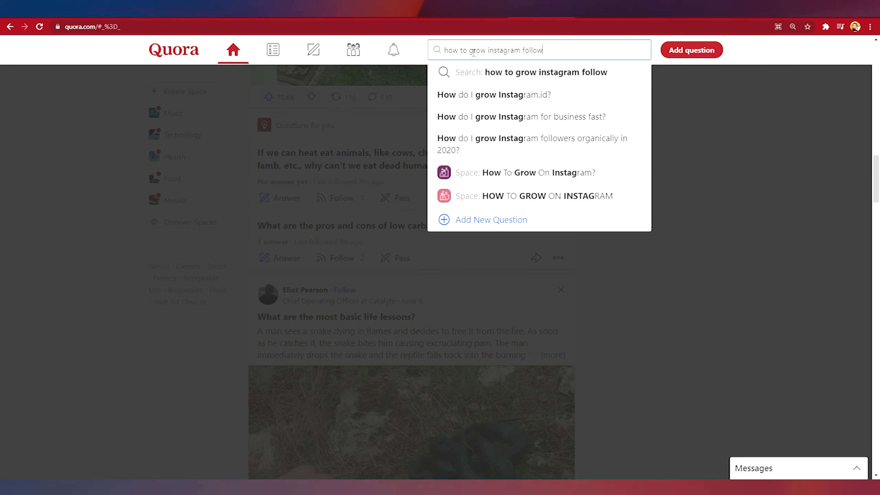
pyautogui.press('Return')
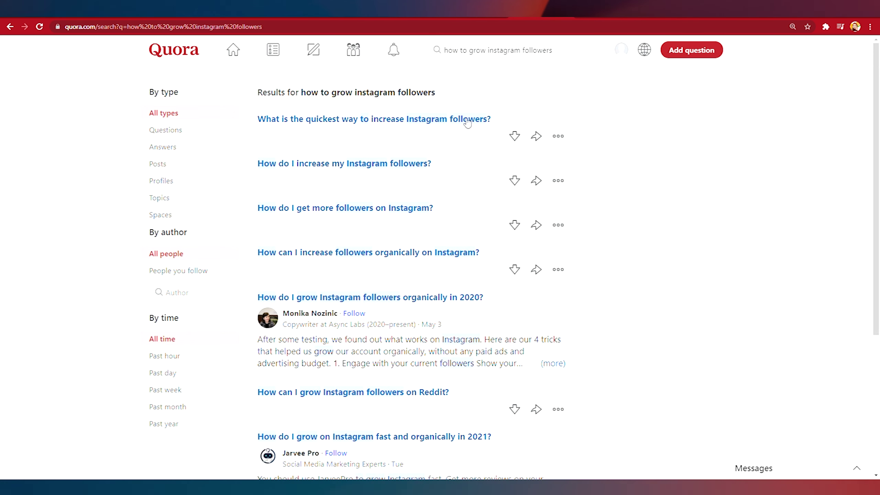
pyautogui.scroll(-1, 343, 167)
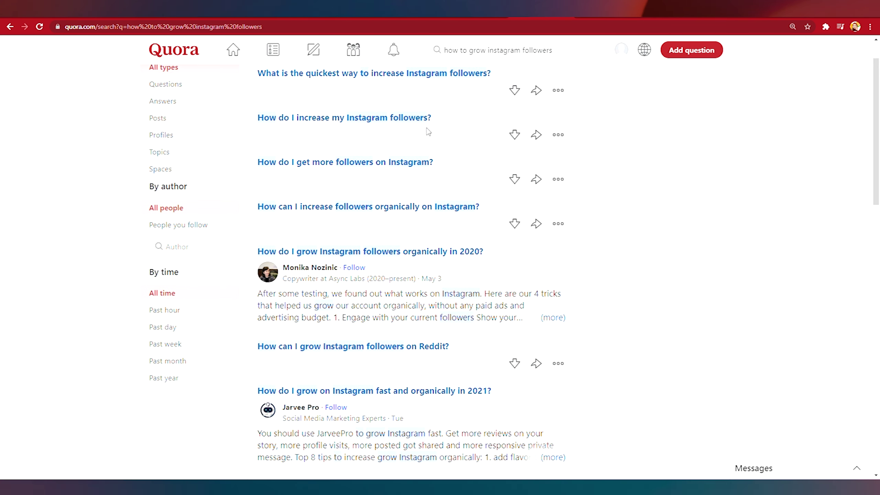
pyautogui.scroll(-1, 360, 81)
pyautogui.scroll(1, 374, 83)
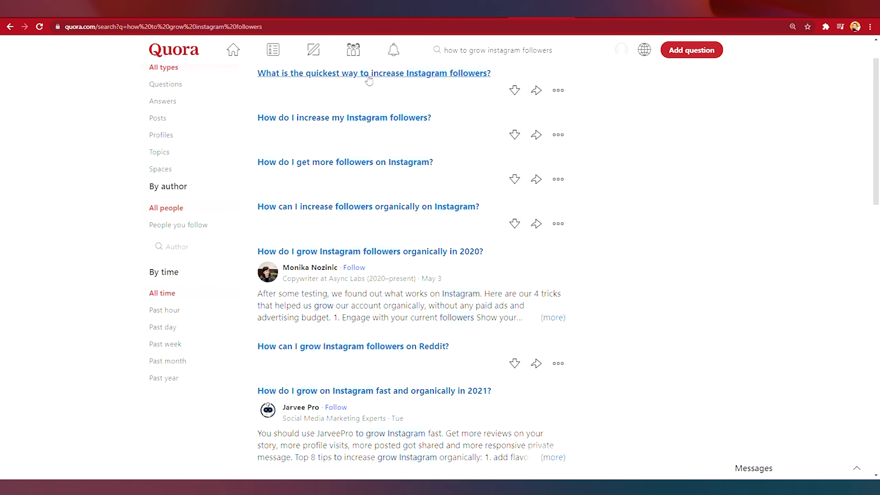
pyautogui.scroll(-2, 399, 97)
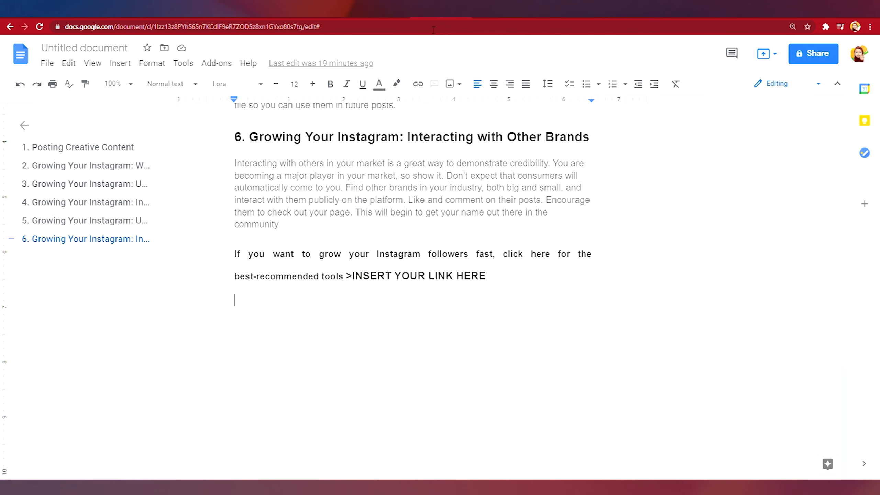
pyautogui.scroll(15, 397, 188)
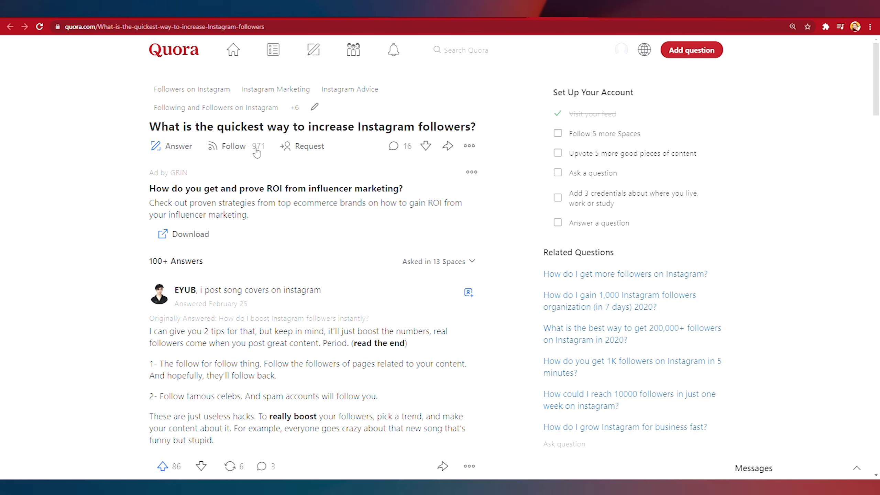
# Step: Scroll through the question's answers, then open the promoted Trengo story
pyautogui.scroll(-6, 257, 153)
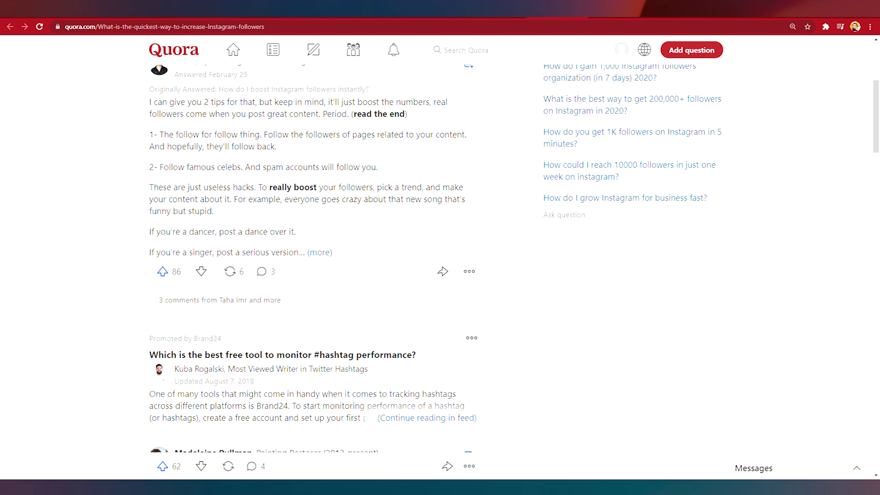
pyautogui.scroll(-9, 312, 257)
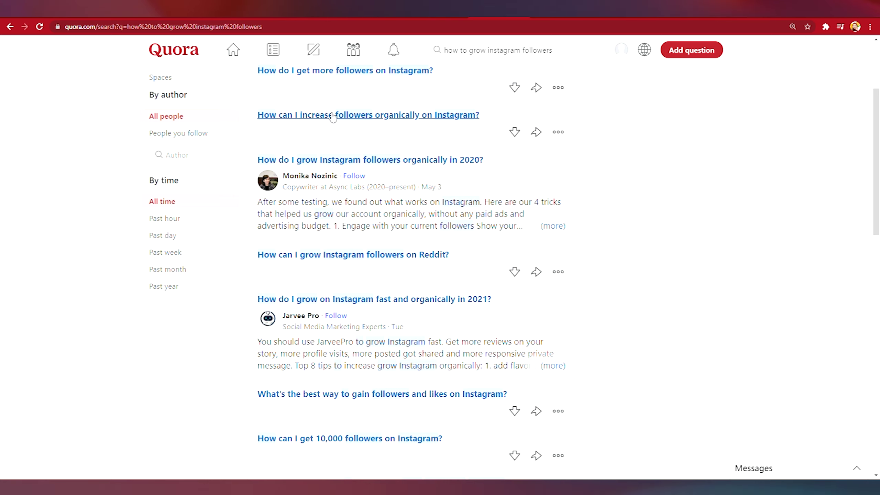
pyautogui.scroll(-4, 380, 101)
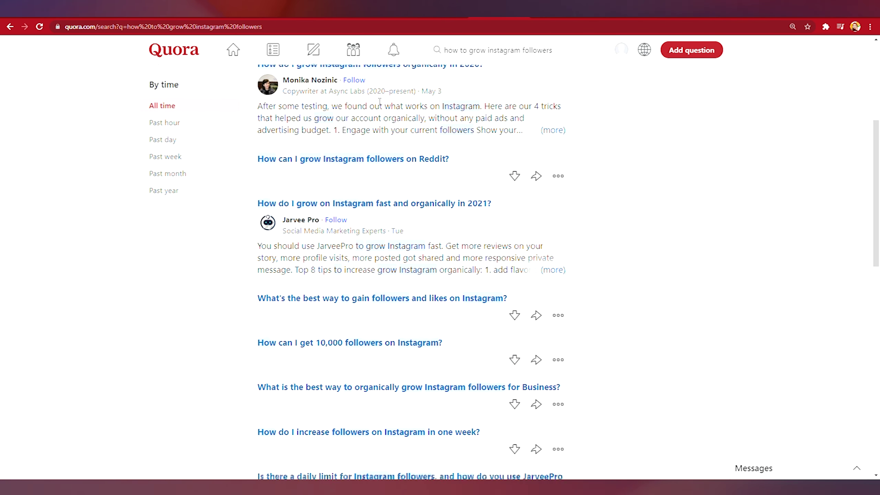
pyautogui.scroll(-6, 380, 101)
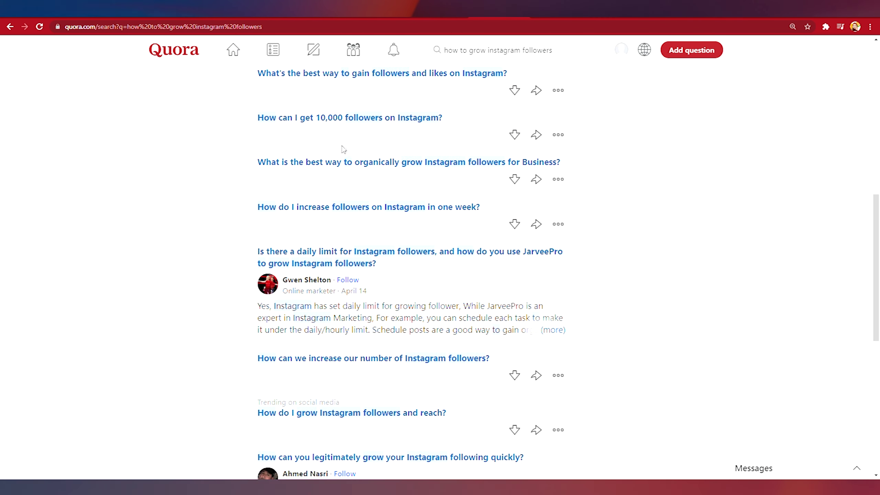
pyautogui.scroll(-8, 344, 149)
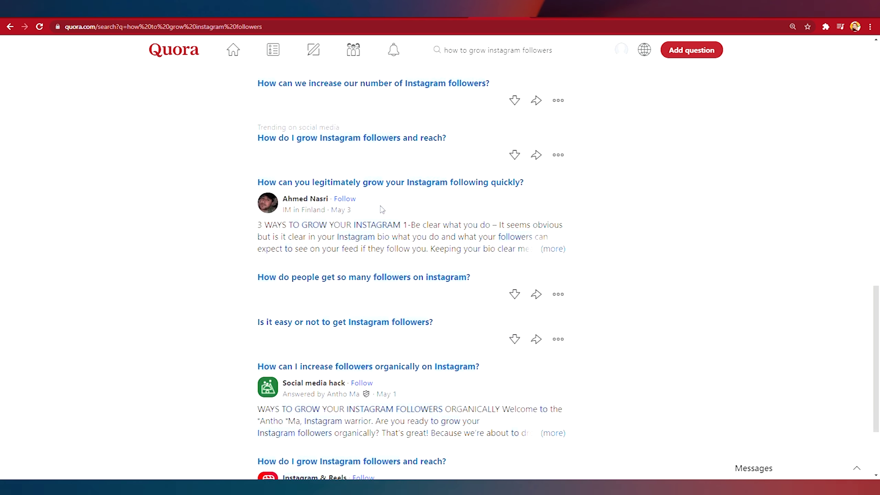
pyautogui.scroll(-5, 381, 209)
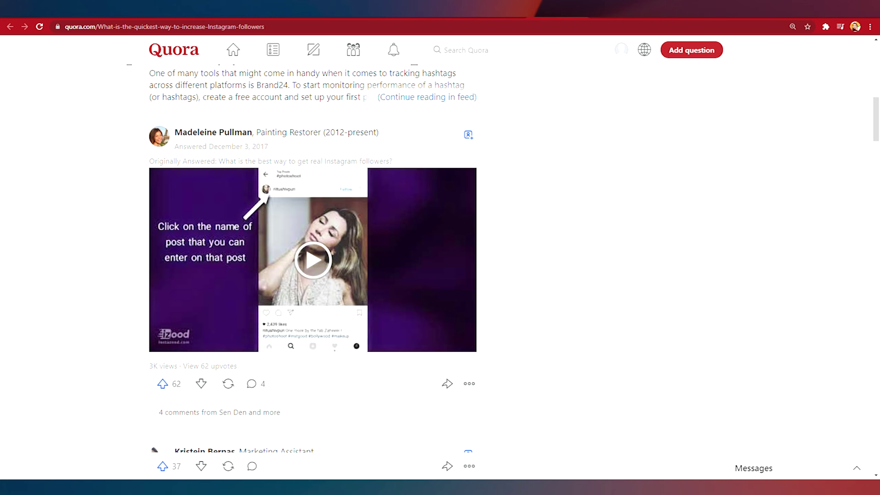
pyautogui.scroll(-5, 291, 140)
pyautogui.scroll(-5, 236, 226)
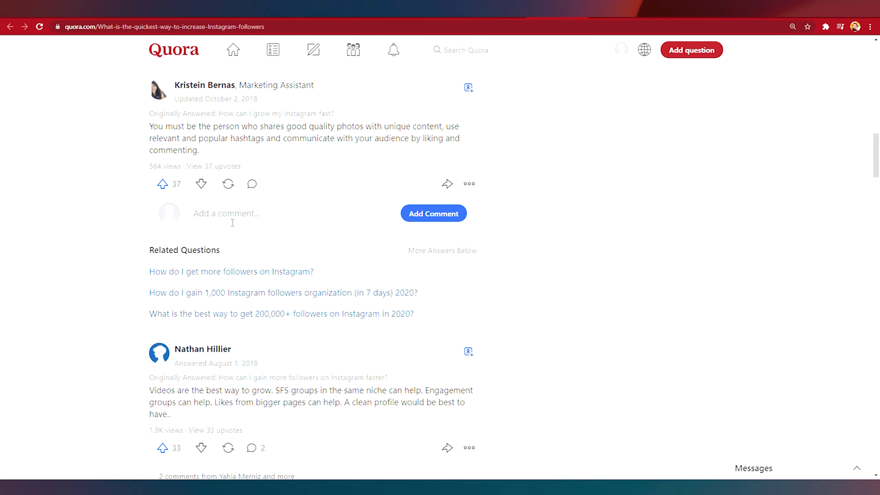
pyautogui.scroll(-8, 245, 282)
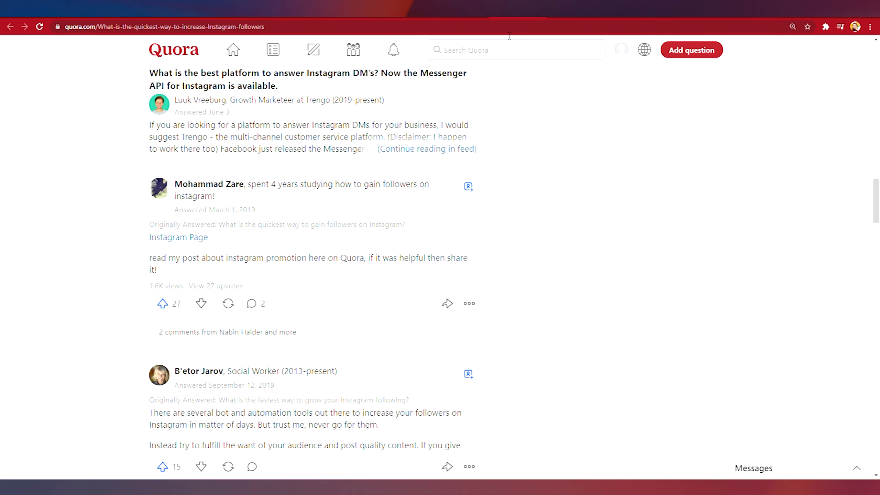
pyautogui.click(409, 148)
pyautogui.scroll(-5, 369, 203)
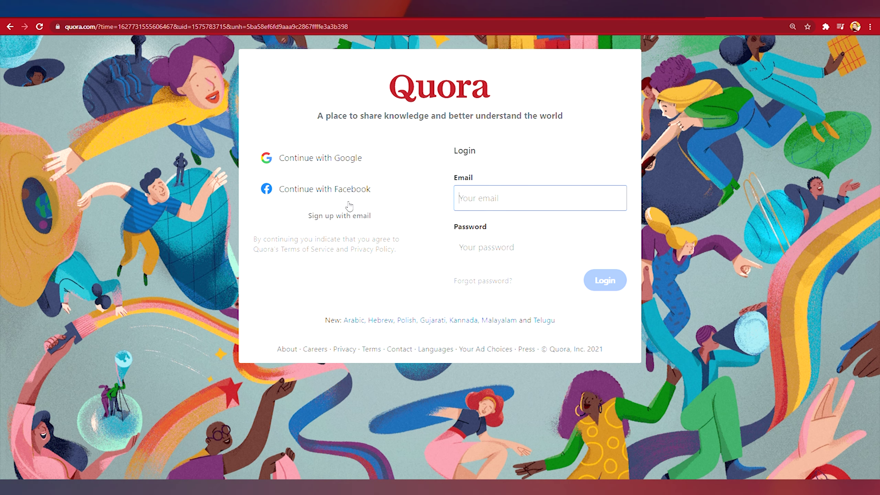
# Step: Open the 'Sign up with email' form on Quora's login page
pyautogui.click(323, 223)
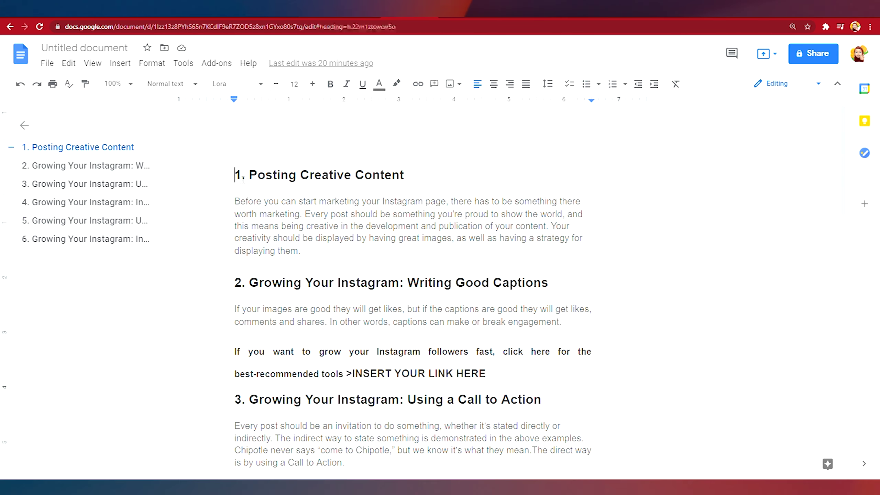
pyautogui.moveTo(243, 179); pyautogui.dragTo(510, 311)
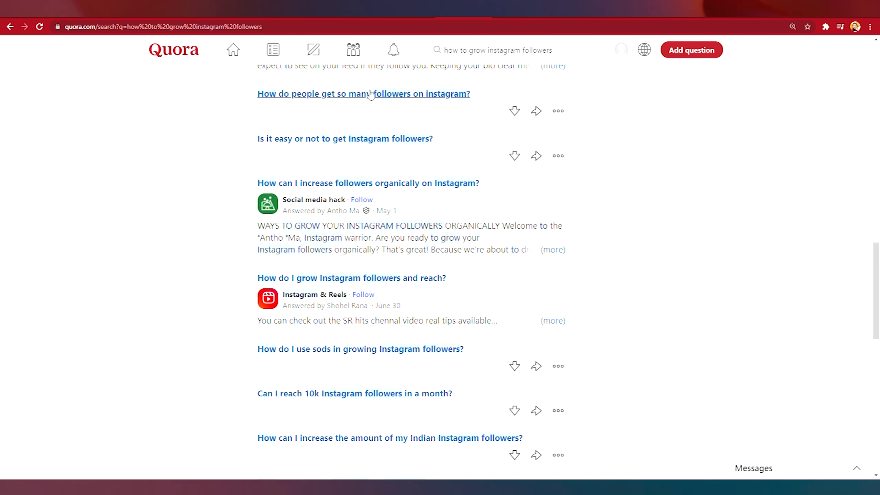
pyautogui.scroll(-9, 343, 113)
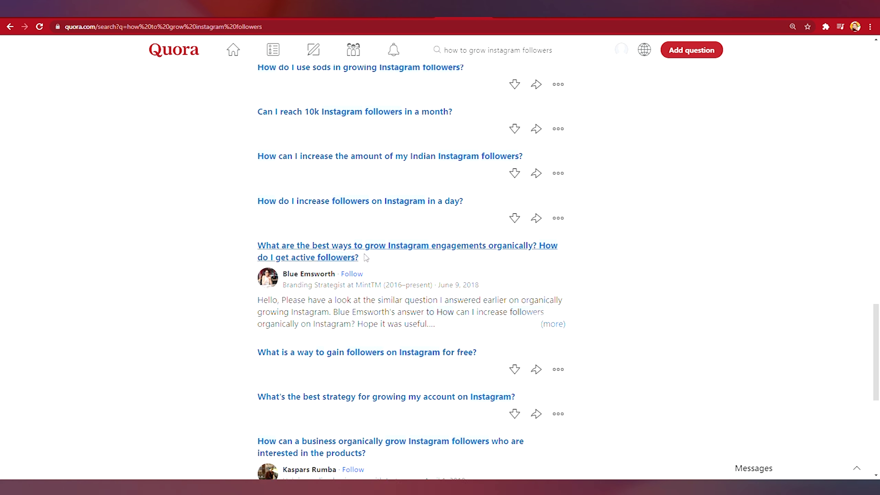
pyautogui.scroll(-8, 381, 260)
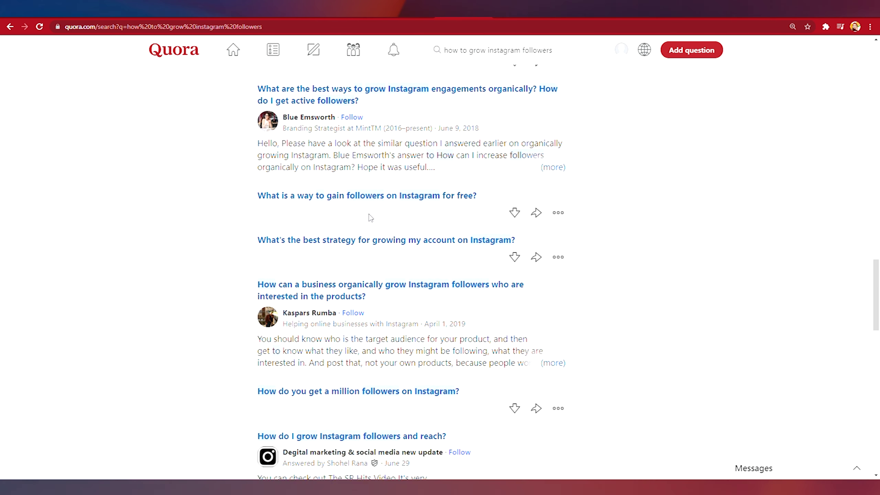
pyautogui.scroll(-9, 375, 291)
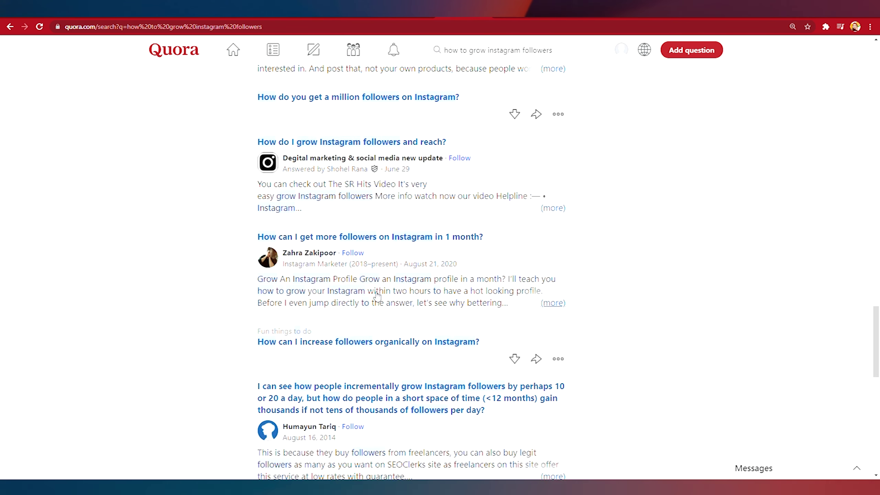
pyautogui.scroll(-3, 381, 307)
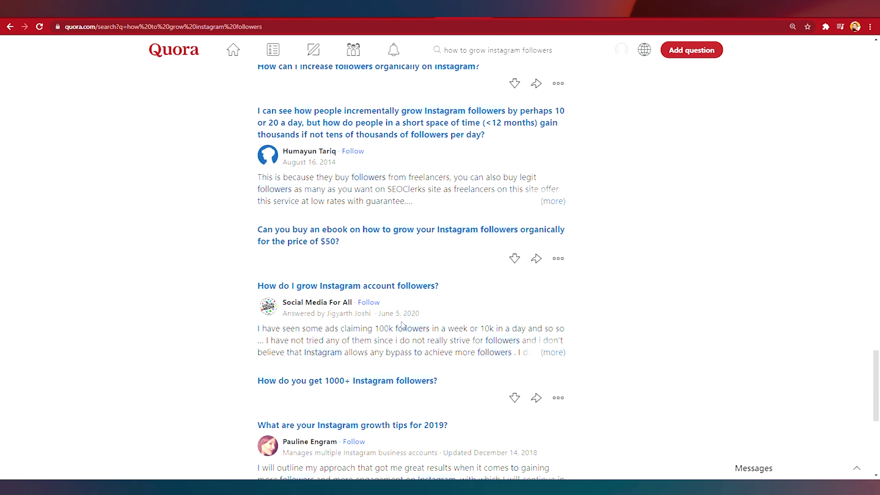